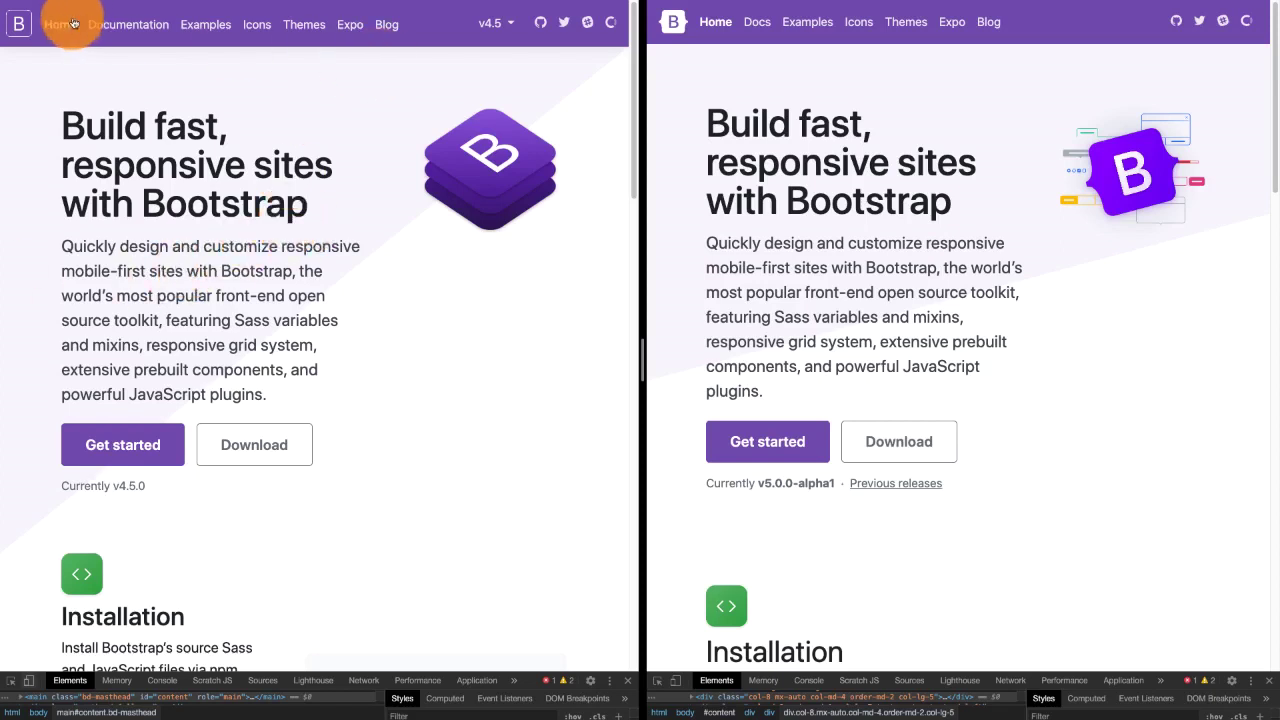
# - Navigate both the v4.5 and v5.0 docs to Content > Tables through their sidebars
pyautogui.click(128, 25)
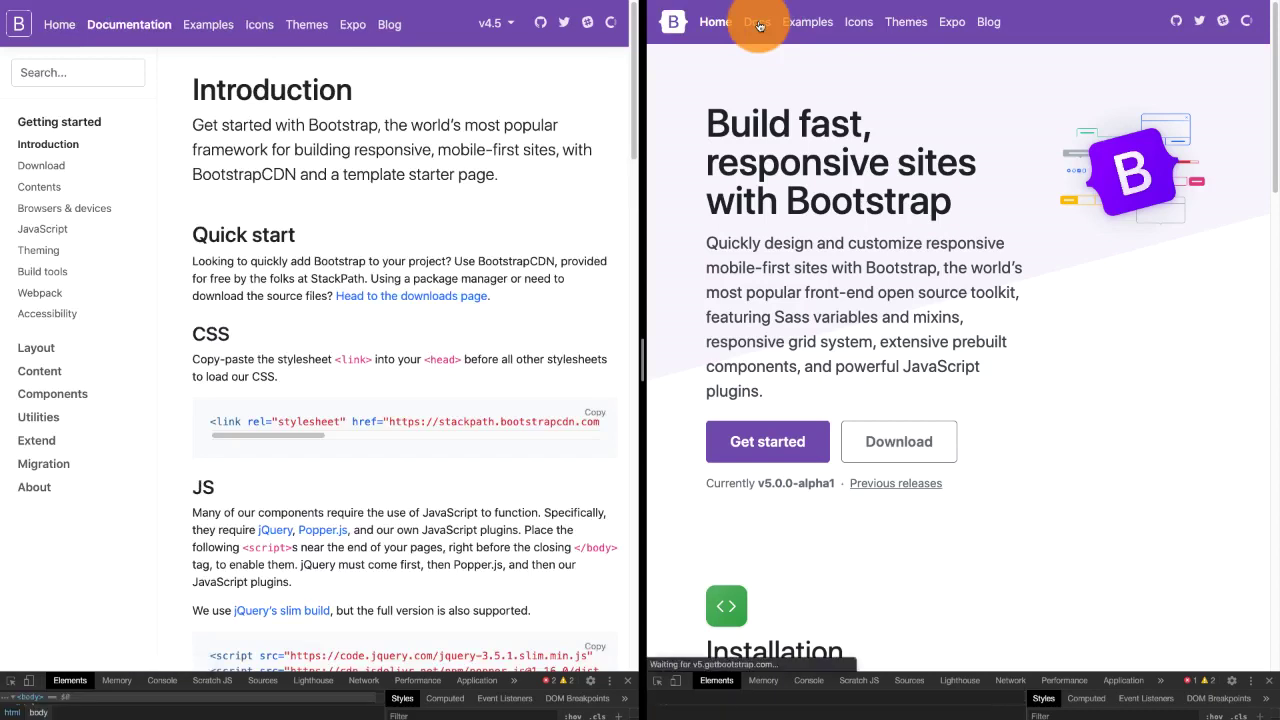
pyautogui.click(759, 23)
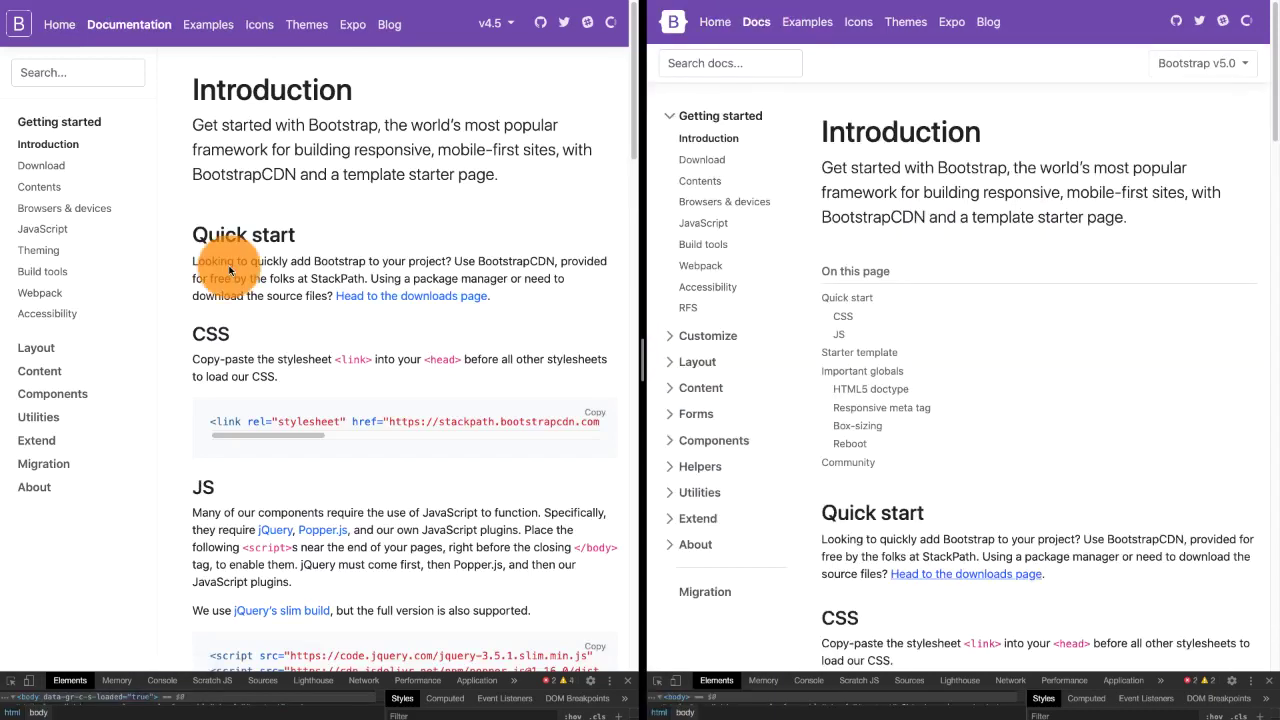
pyautogui.click(40, 348)
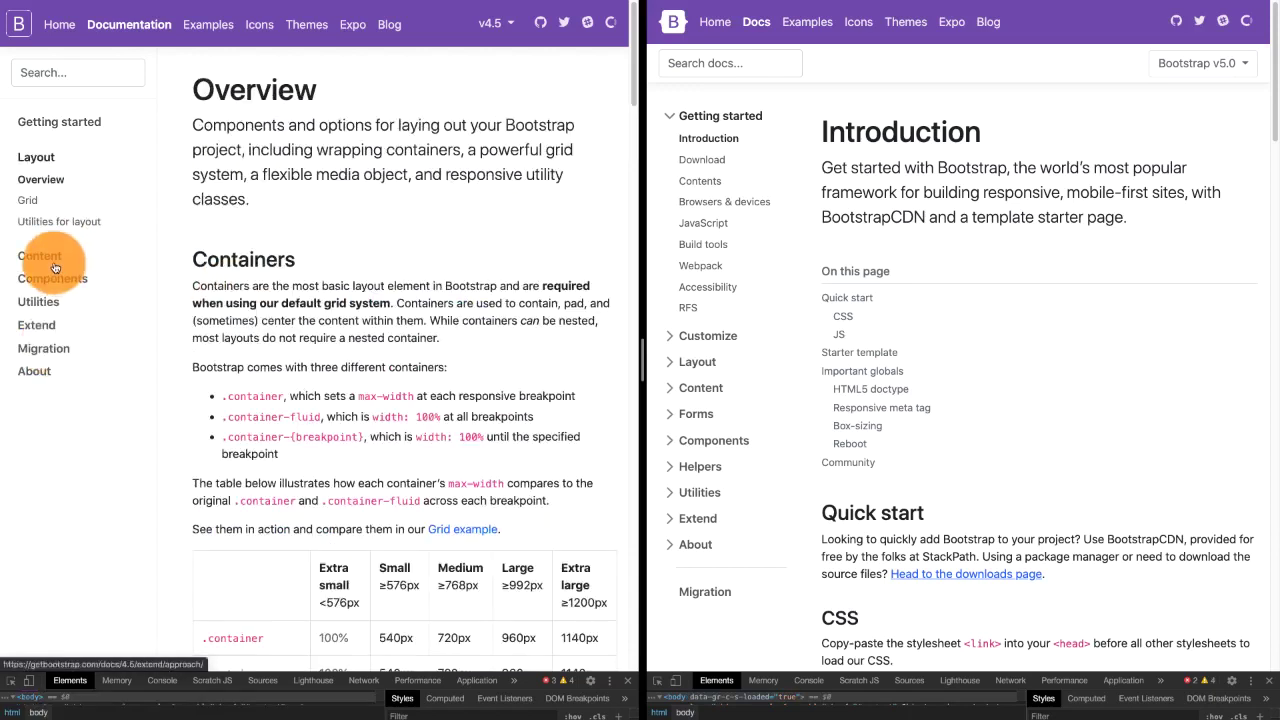
pyautogui.click(55, 262)
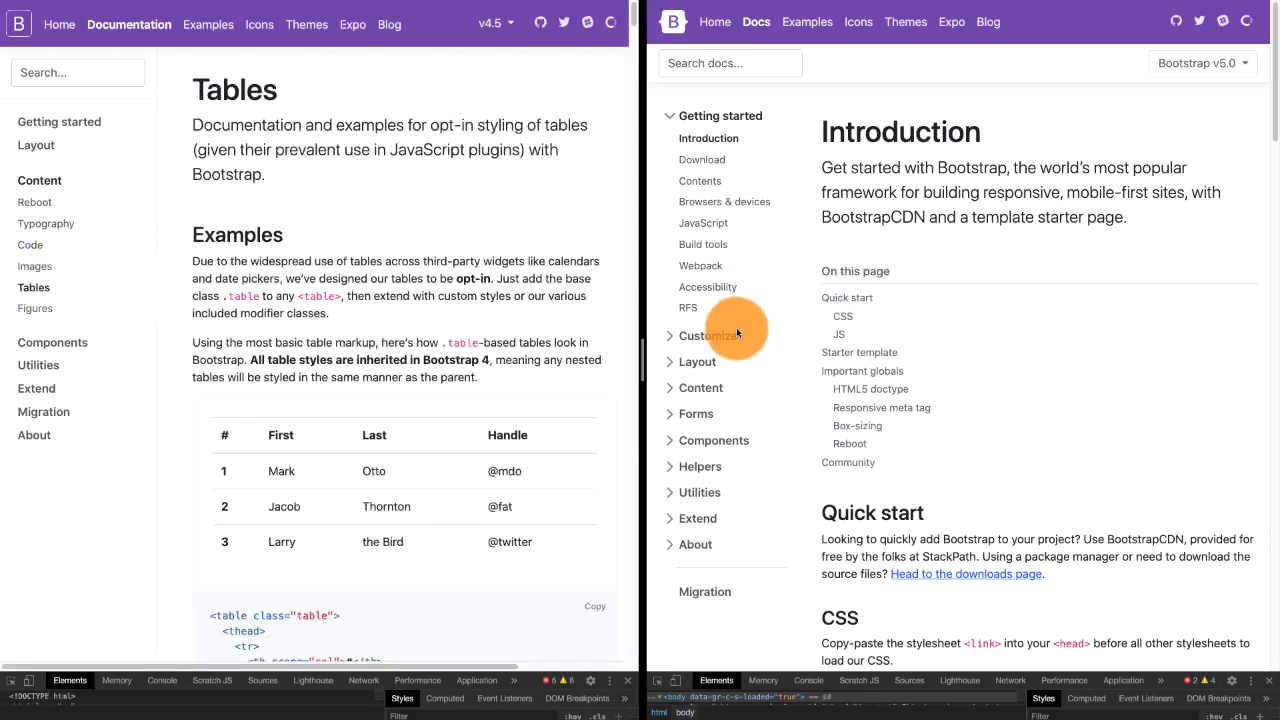
pyautogui.click(707, 361)
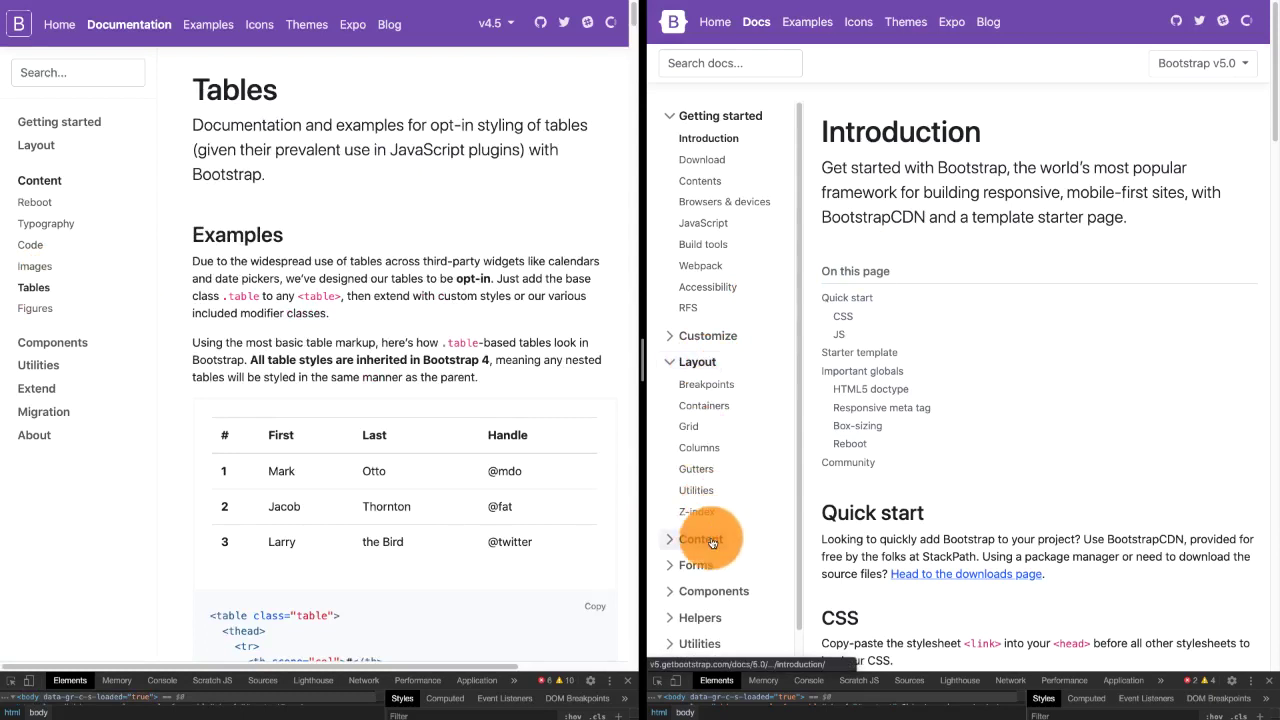
pyautogui.click(700, 538)
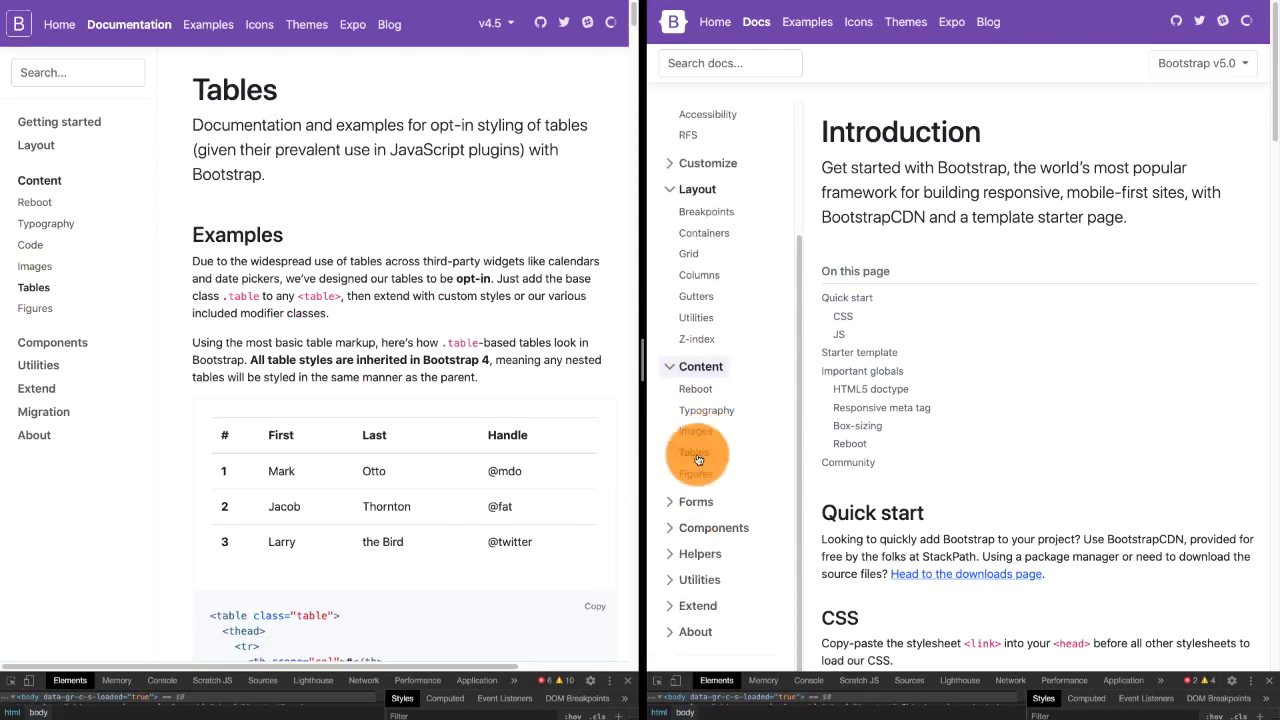
pyautogui.click(693, 452)
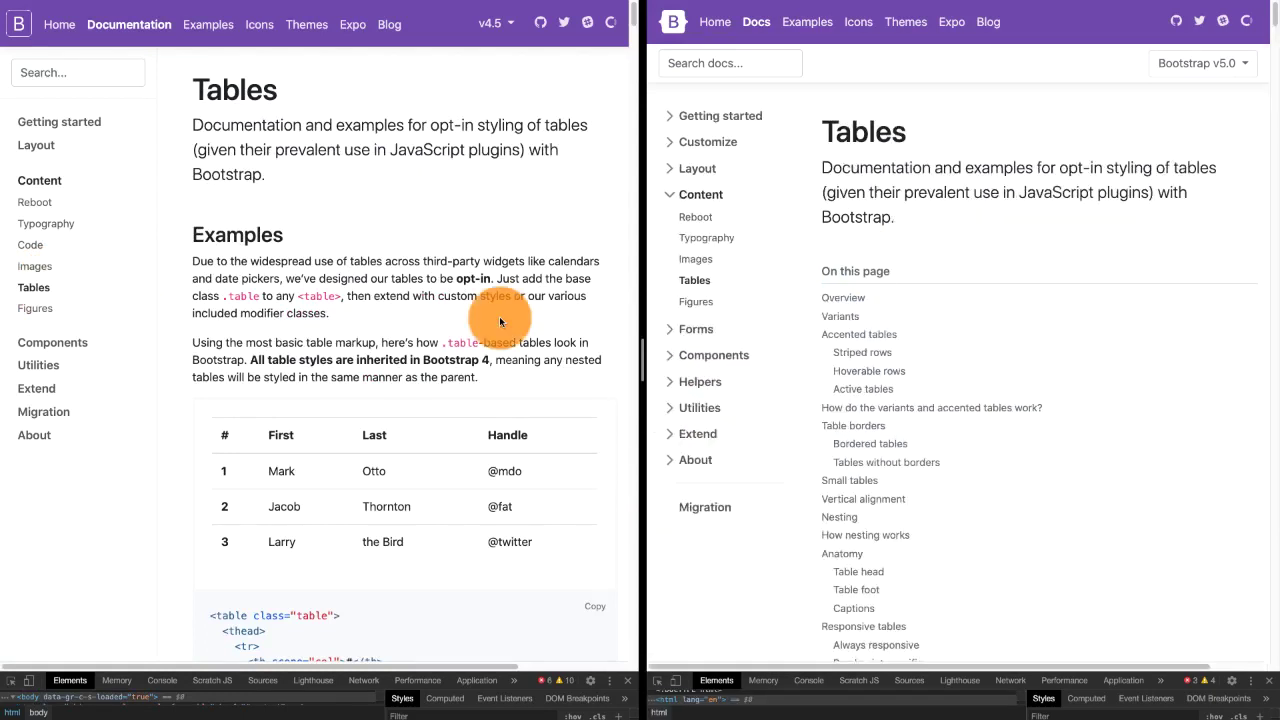
pyautogui.scroll(-6, 942, 371)
pyautogui.scroll(2, 942, 371)
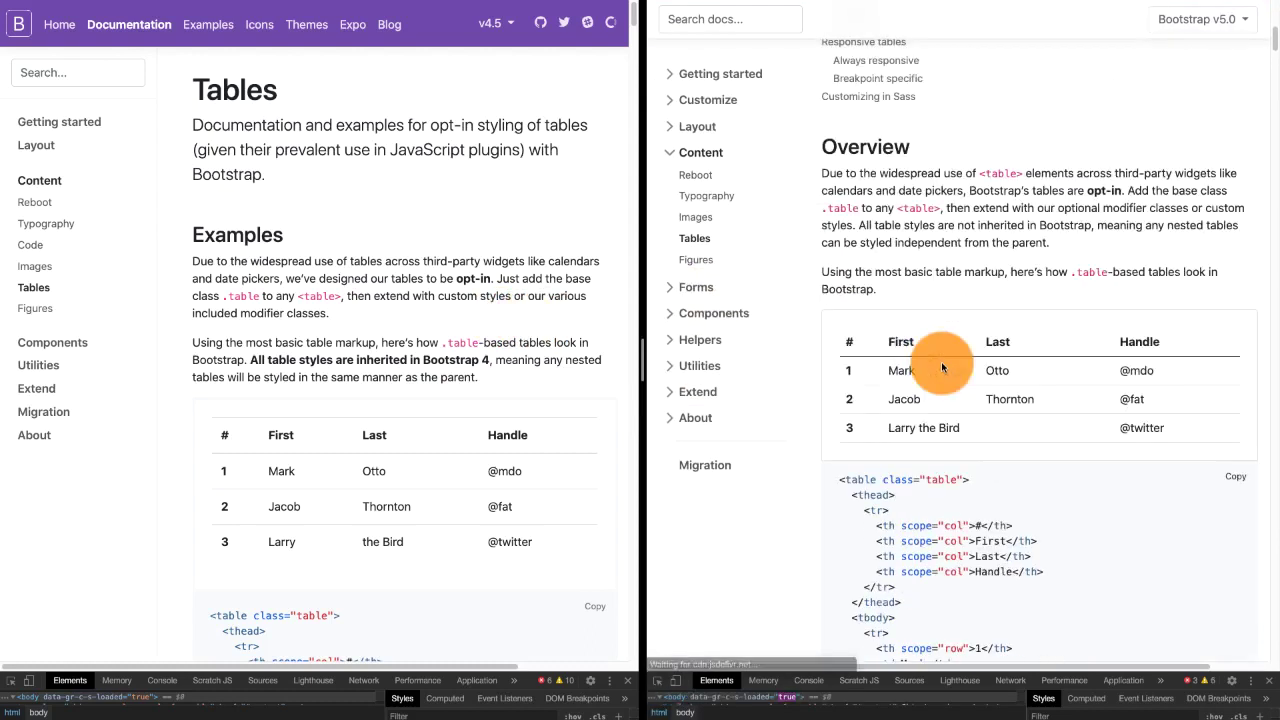
# - Switch both Bootstrap windows to iPhone 6/7/8 device emulation to compare table examples
pyautogui.click(28, 681)
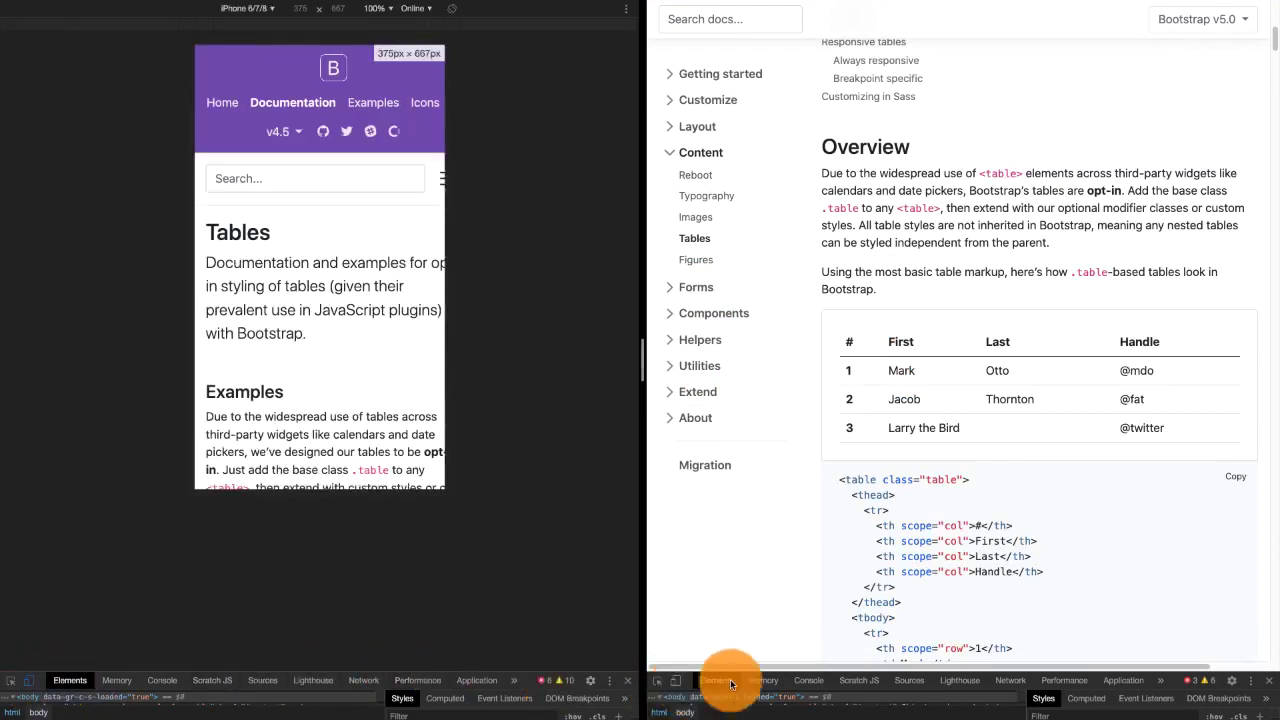
pyautogui.click(673, 681)
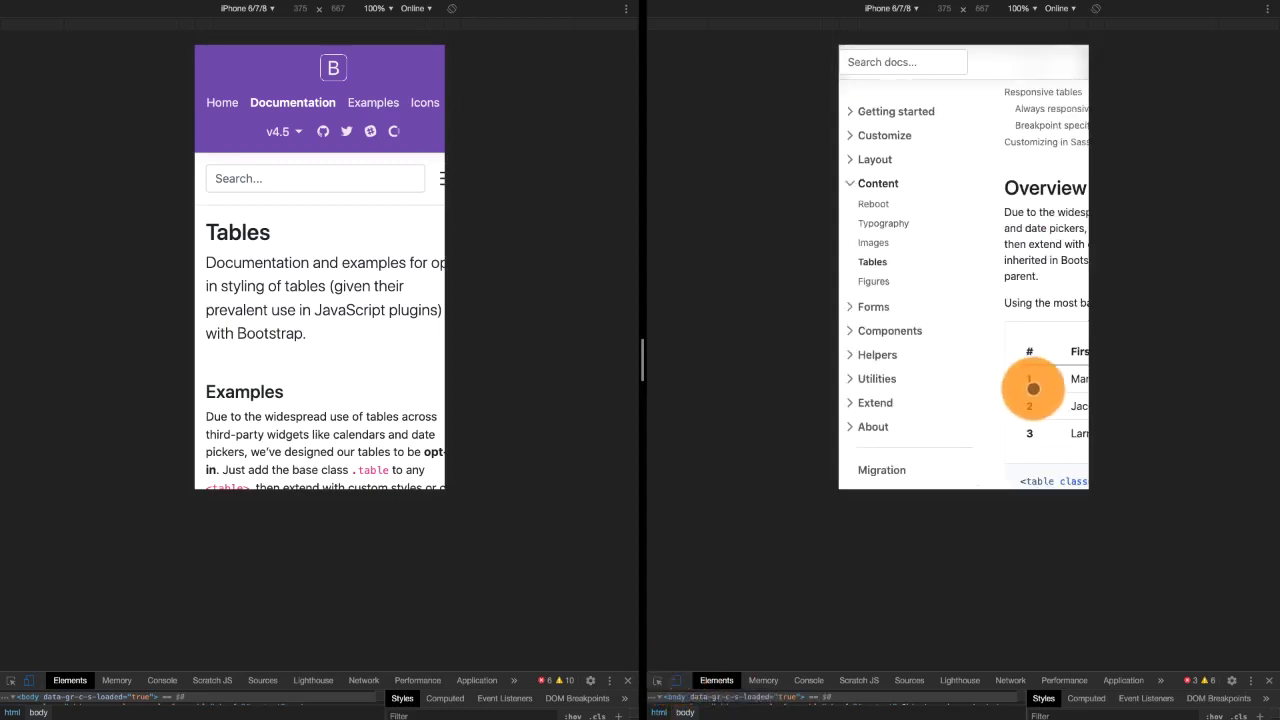
pyautogui.scroll(-5, 360, 345)
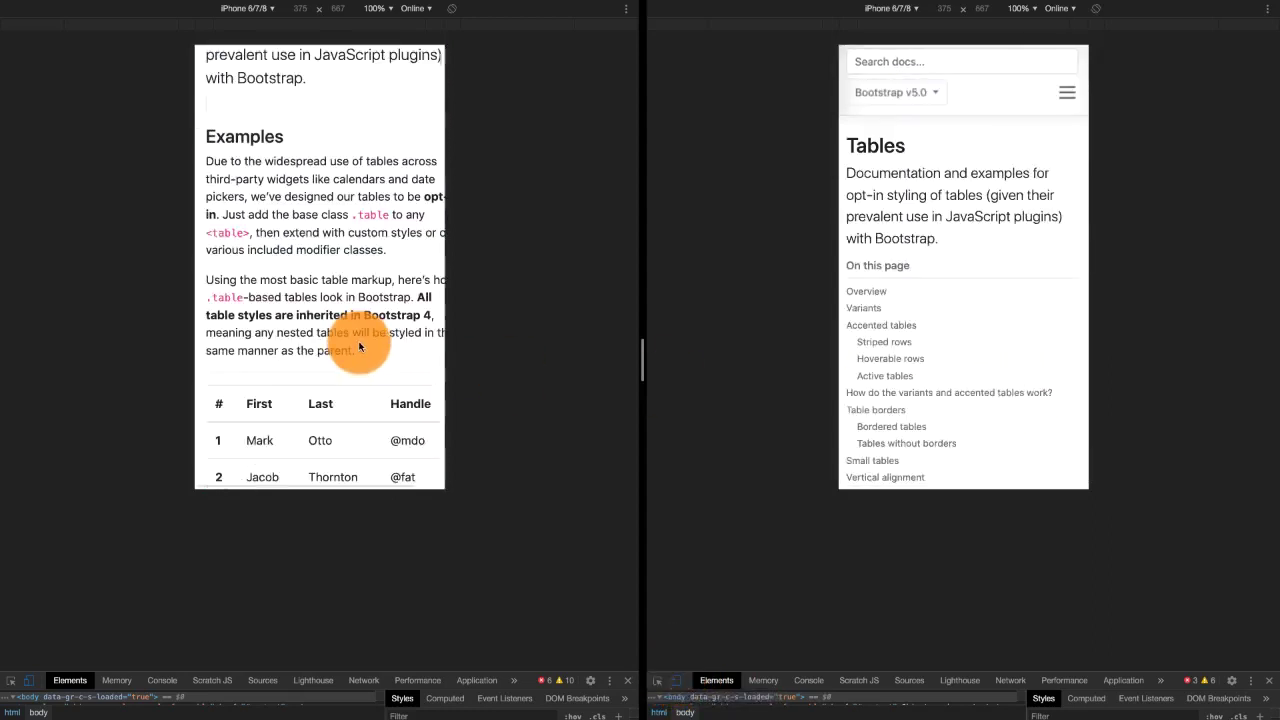
pyautogui.scroll(-3, 360, 345)
pyautogui.scroll(-5, 929, 280)
pyautogui.scroll(-4, 929, 280)
pyautogui.scroll(-4, 929, 280)
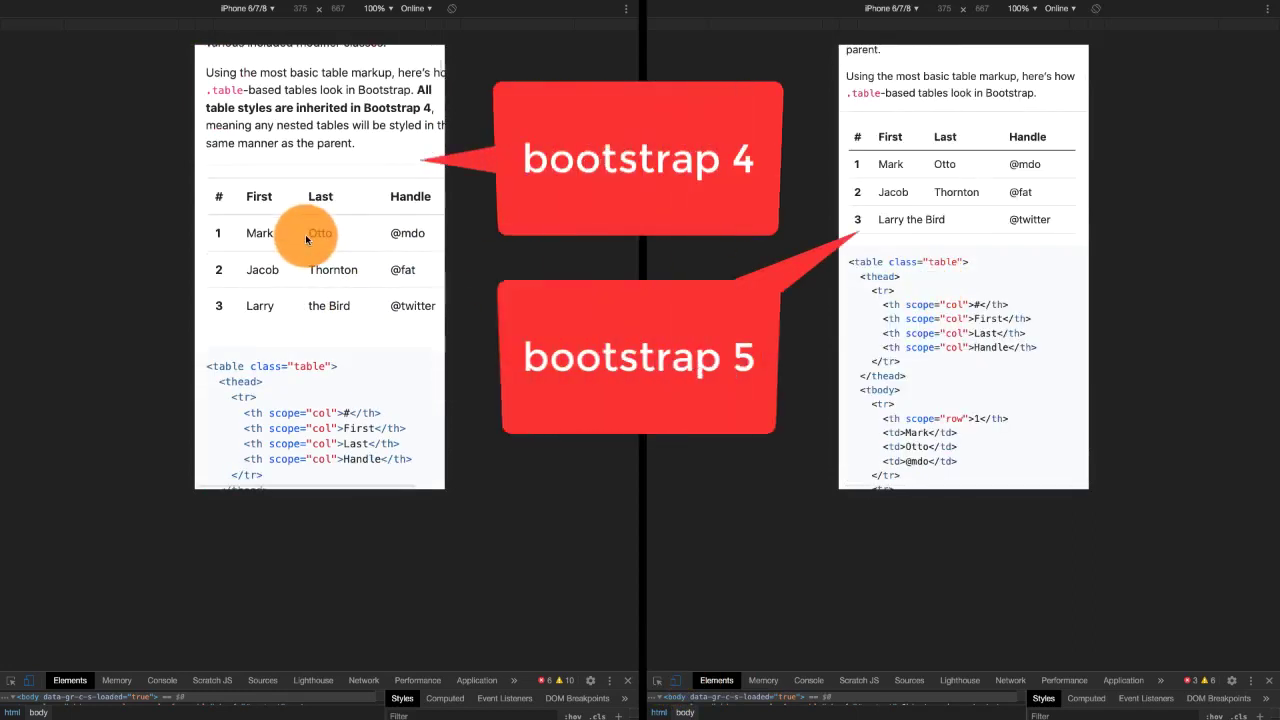
pyautogui.scroll(2, 305, 234)
pyautogui.scroll(-3, 305, 234)
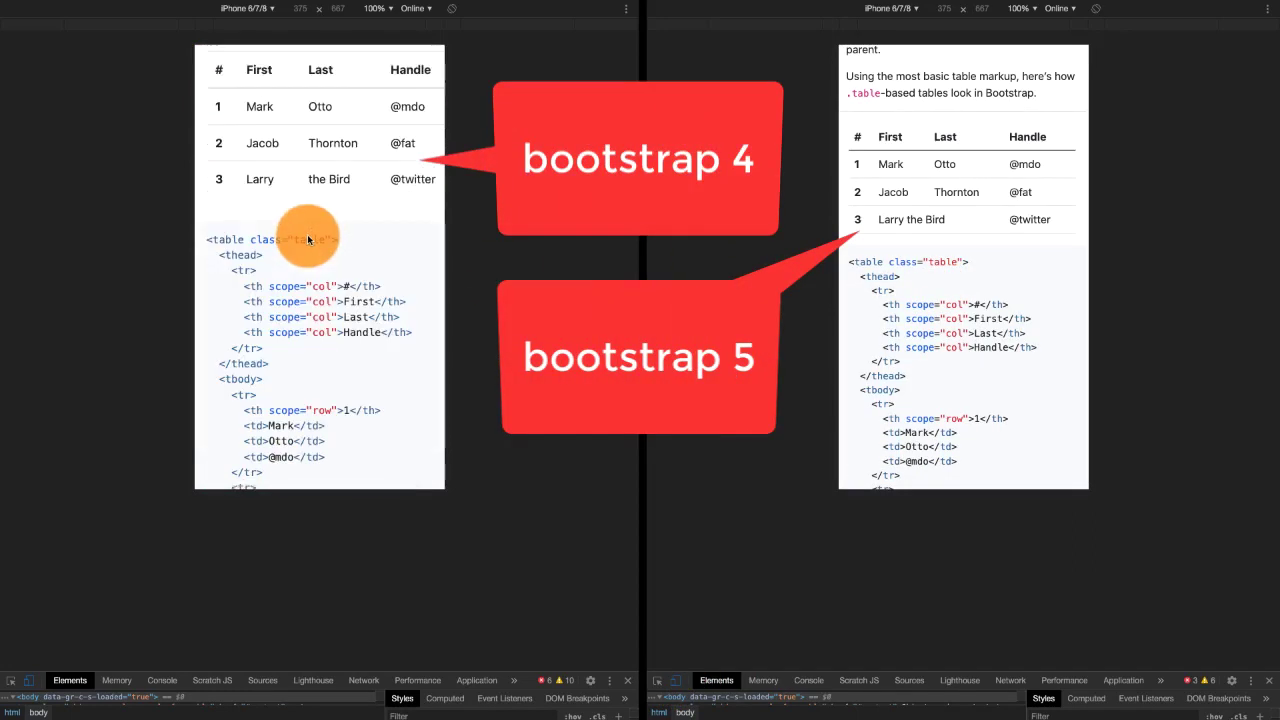
pyautogui.scroll(8, 307, 234)
pyautogui.scroll(-3, 308, 234)
pyautogui.scroll(-3, 308, 234)
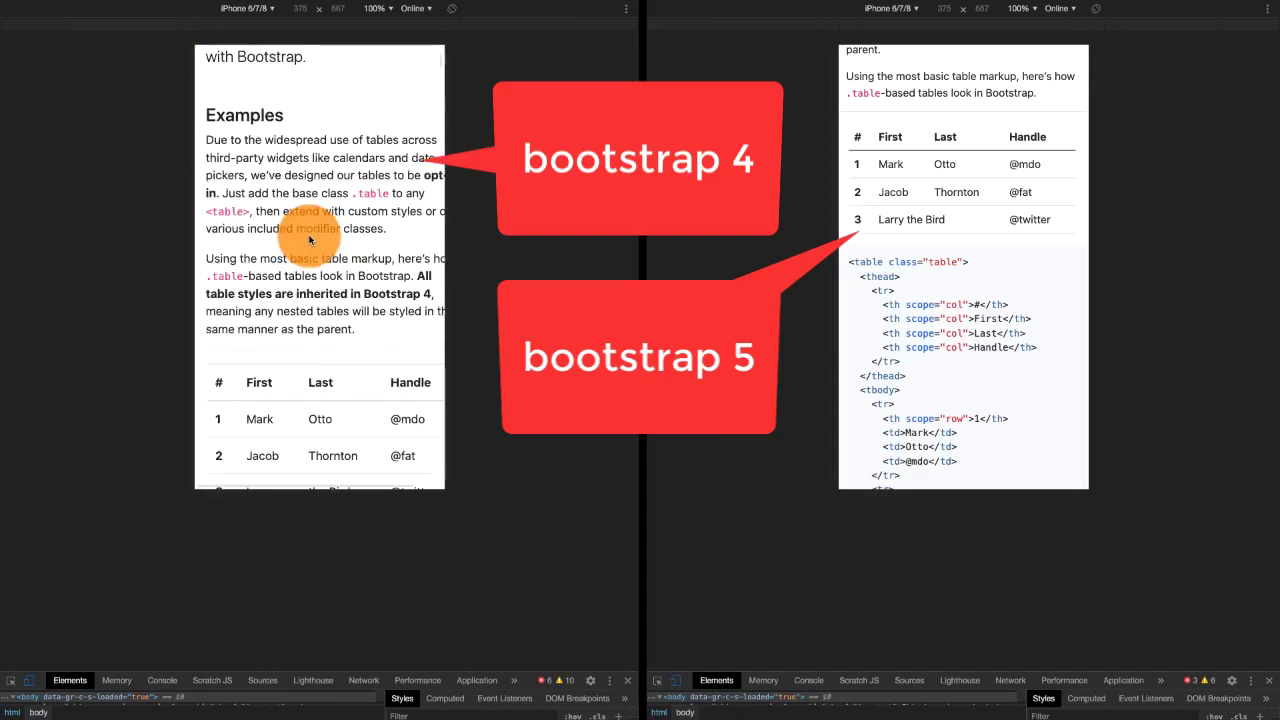
pyautogui.scroll(-3, 308, 234)
pyautogui.scroll(-5, 1002, 376)
pyautogui.scroll(-5, 1002, 376)
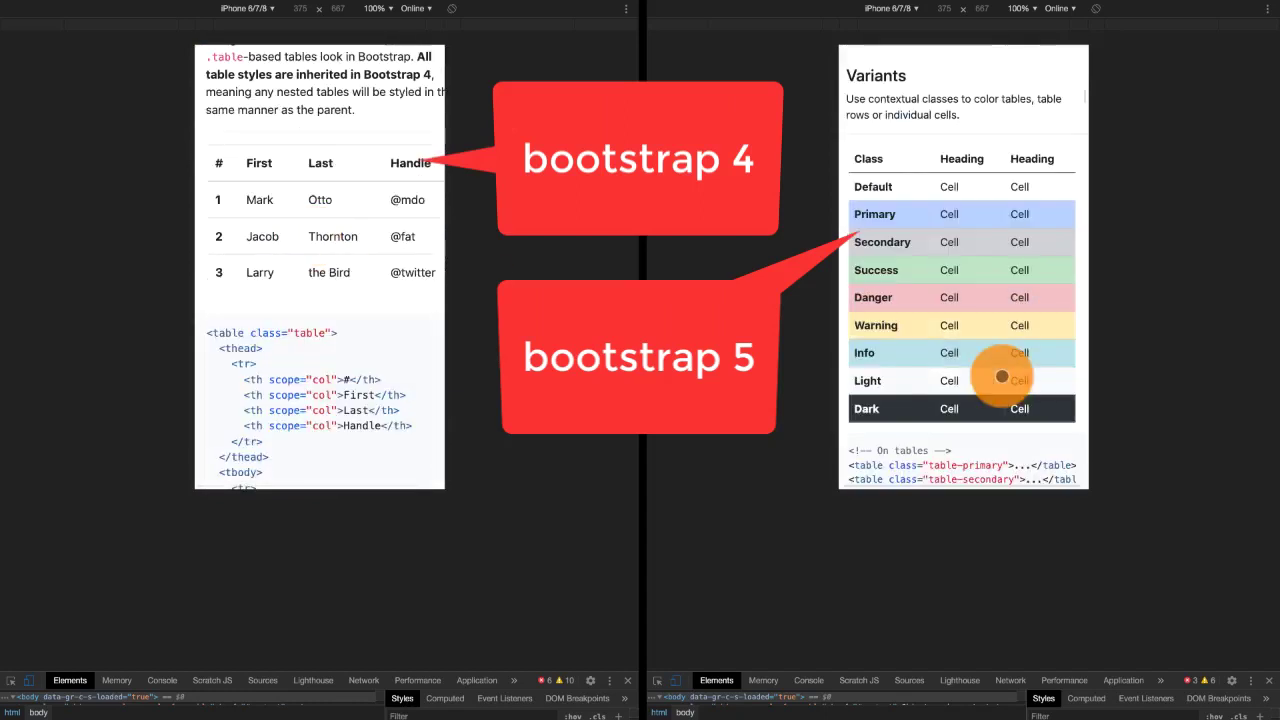
pyautogui.scroll(-5, 316, 380)
pyautogui.scroll(-4, 316, 380)
pyautogui.scroll(4, 316, 380)
pyautogui.scroll(-6, 320, 380)
pyautogui.scroll(-5, 964, 350)
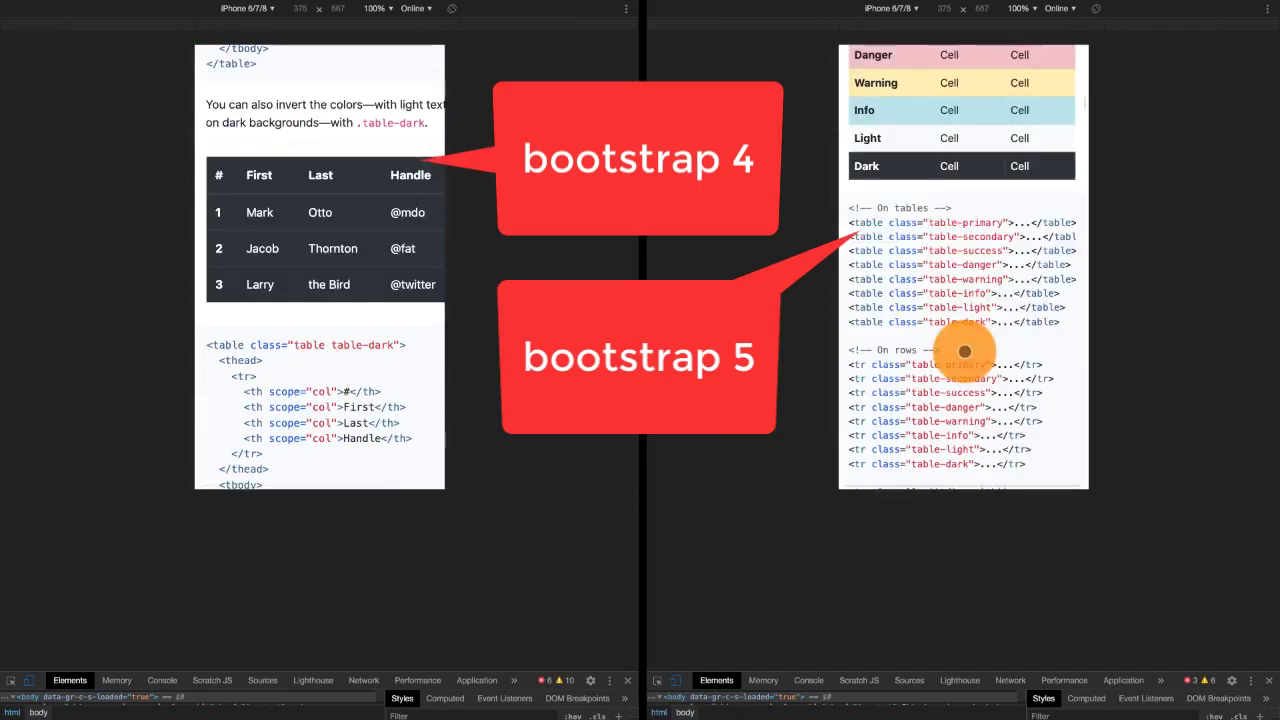
pyautogui.scroll(-5, 964, 350)
pyautogui.scroll(-4, 964, 350)
pyautogui.scroll(-2, 964, 350)
pyautogui.scroll(-4, 964, 350)
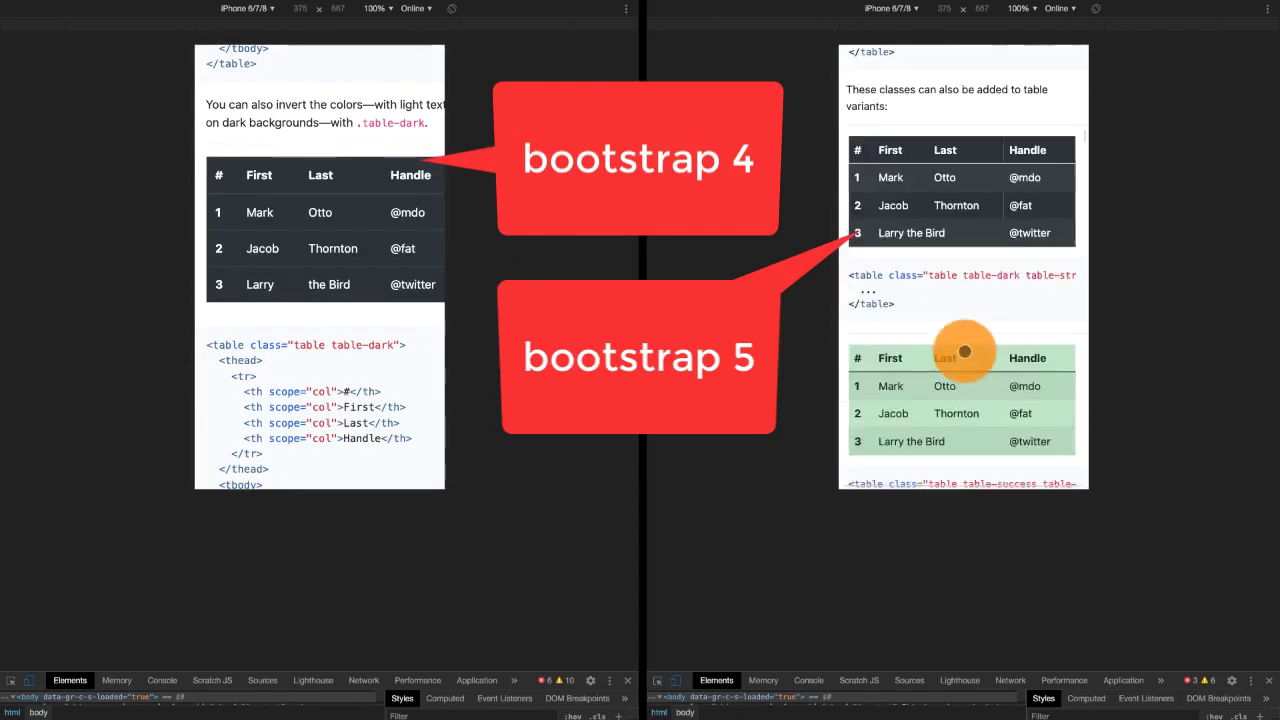
pyautogui.scroll(-3, 964, 350)
pyautogui.scroll(-2, 964, 350)
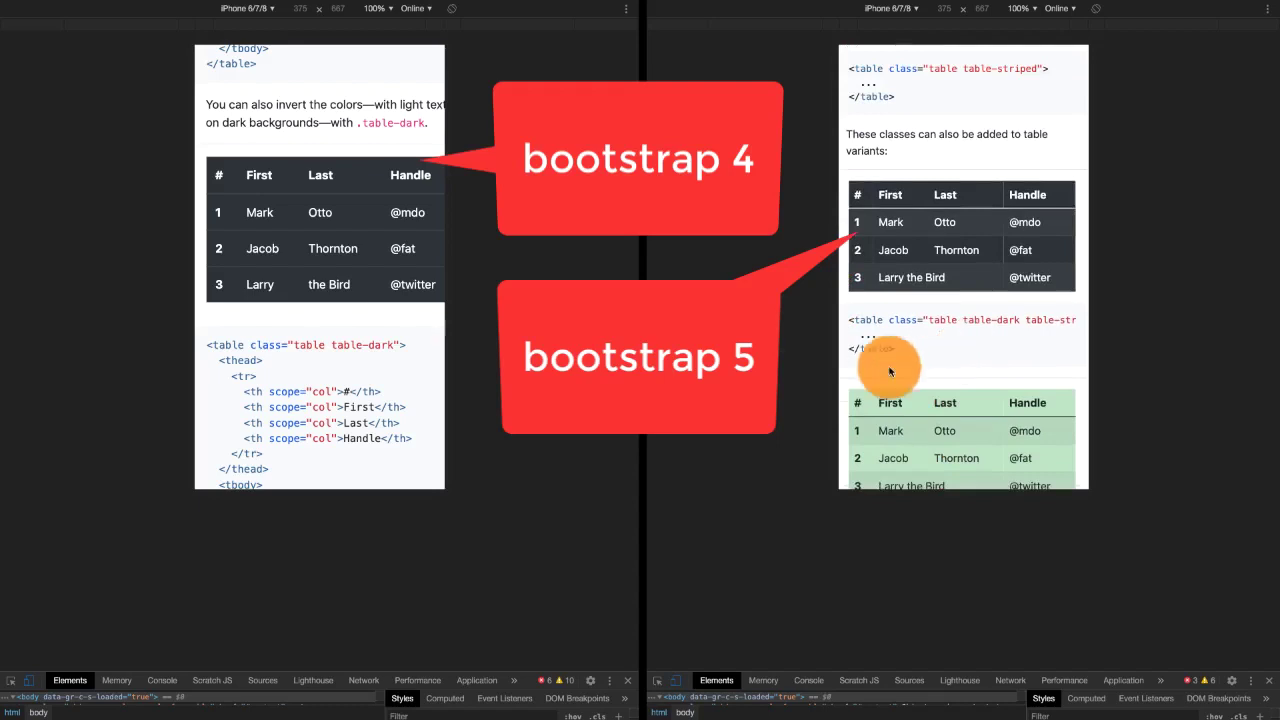
pyautogui.scroll(-3, 373, 359)
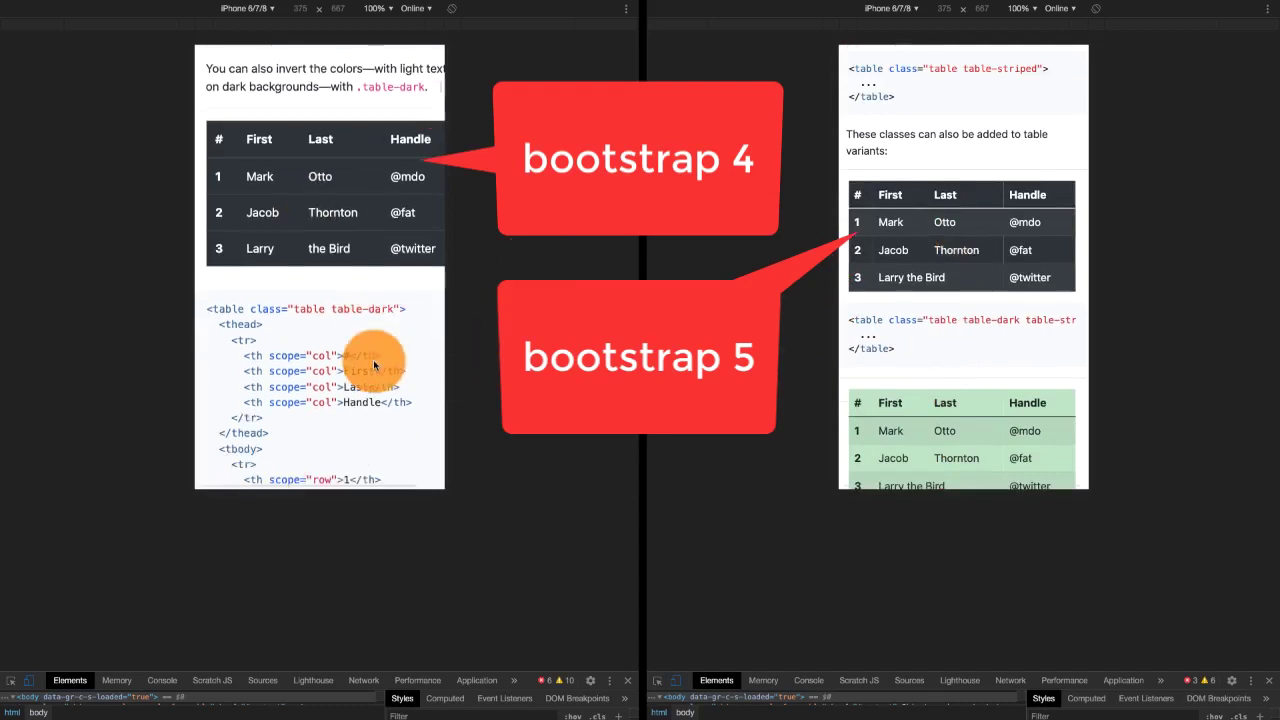
pyautogui.scroll(-5, 373, 359)
pyautogui.scroll(-4, 373, 359)
pyautogui.scroll(-4, 373, 359)
pyautogui.scroll(2, 373, 359)
pyautogui.scroll(1, 373, 359)
pyautogui.scroll(1, 373, 359)
pyautogui.scroll(-3, 860, 407)
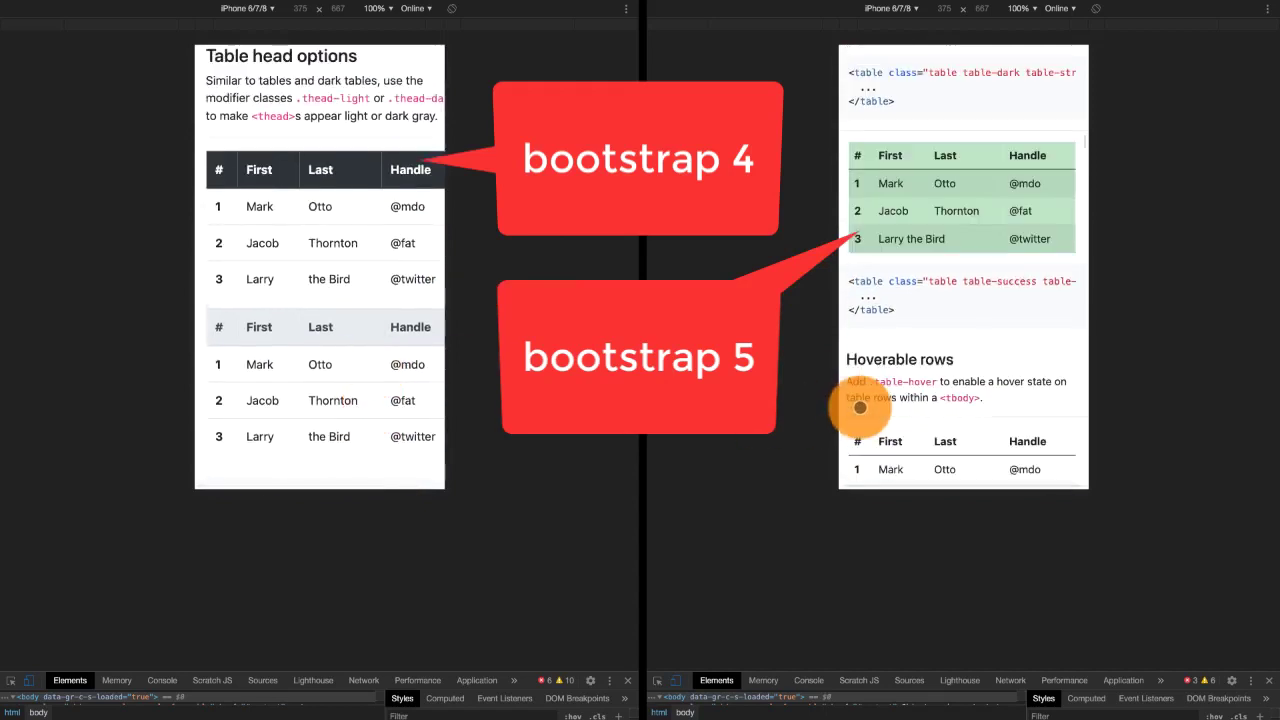
pyautogui.scroll(-3, 860, 407)
pyautogui.scroll(-2, 860, 407)
pyautogui.scroll(-3, 860, 407)
pyautogui.scroll(-2, 860, 407)
pyautogui.scroll(-3, 860, 407)
pyautogui.scroll(-2, 860, 407)
pyautogui.scroll(-3, 860, 407)
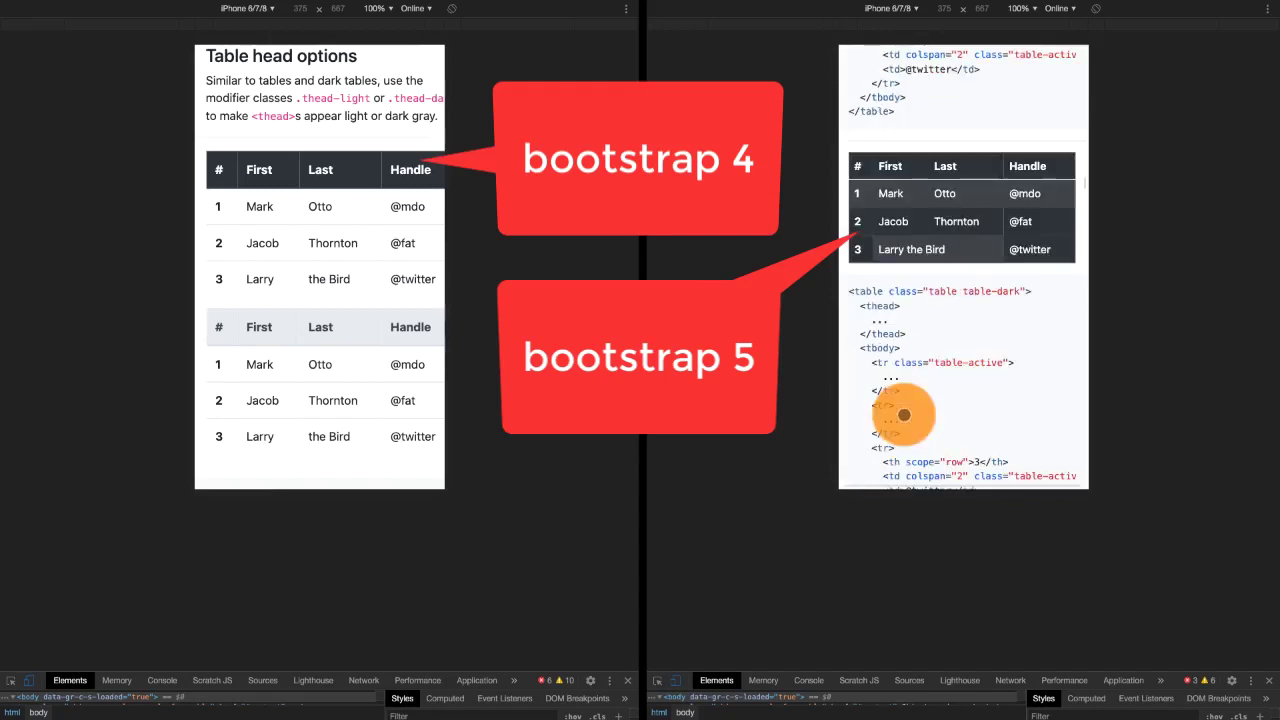
pyautogui.scroll(-4, 430, 385)
pyautogui.scroll(-4, 430, 385)
pyautogui.scroll(-4, 430, 385)
pyautogui.scroll(-4, 430, 385)
pyautogui.scroll(-4, 430, 385)
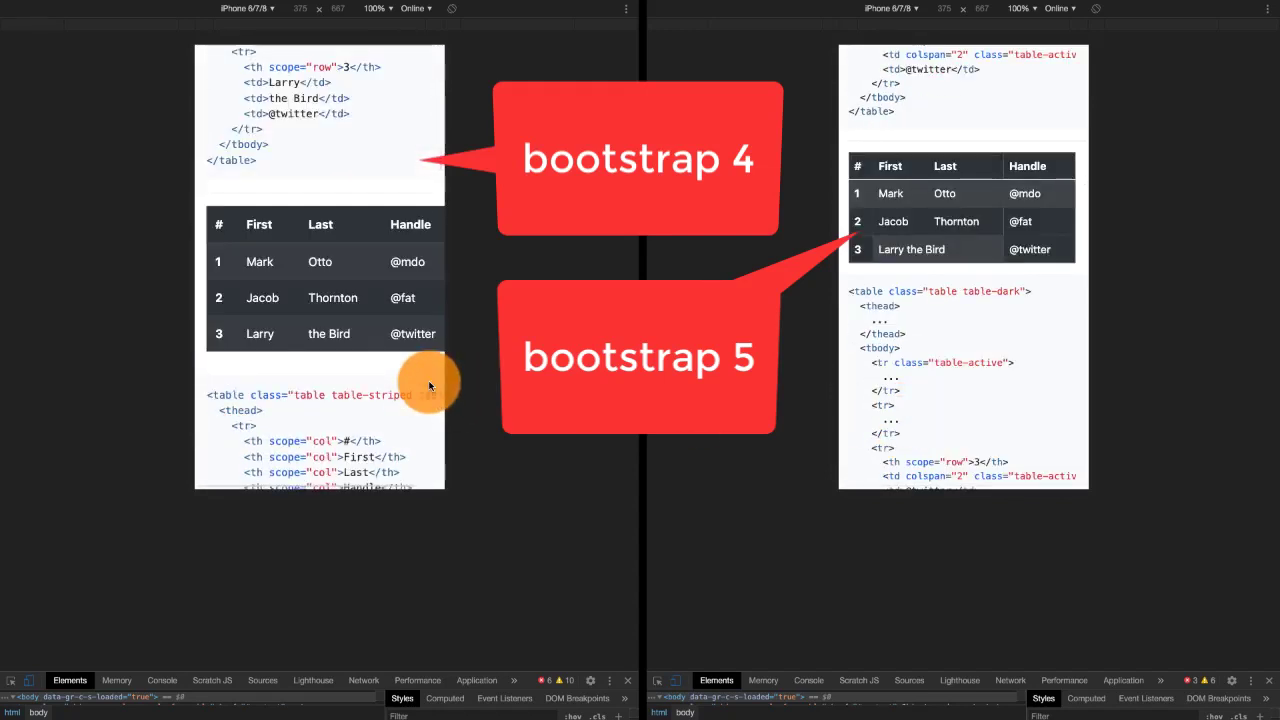
pyautogui.scroll(-3, 412, 385)
pyautogui.scroll(3, 412, 385)
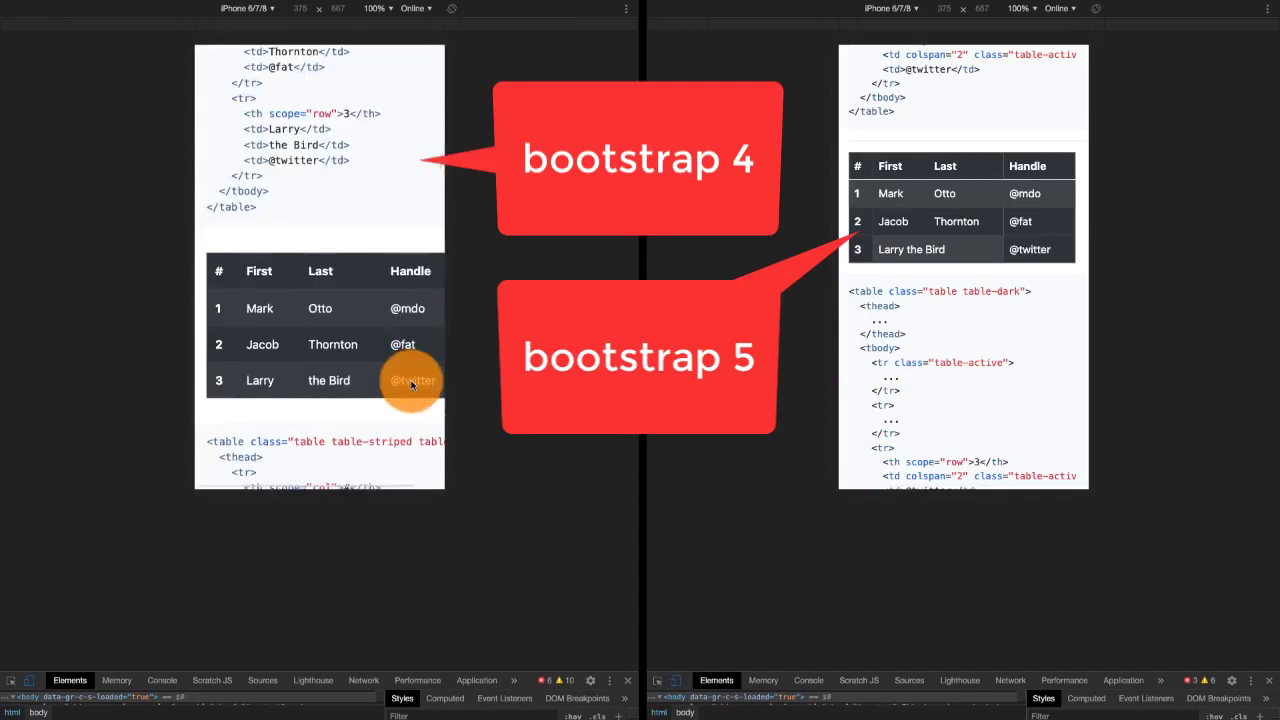
pyautogui.scroll(-2, 412, 385)
pyautogui.scroll(-3, 412, 385)
pyautogui.scroll(1, 412, 385)
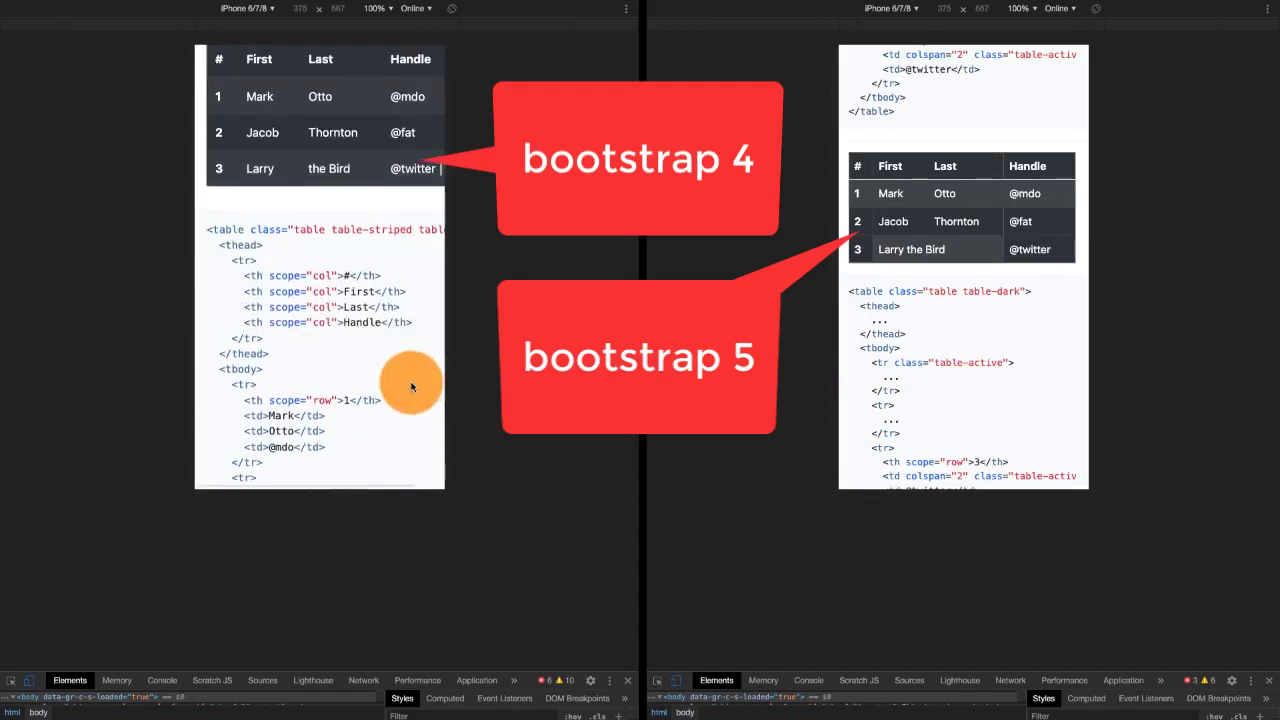
pyautogui.scroll(1, 412, 385)
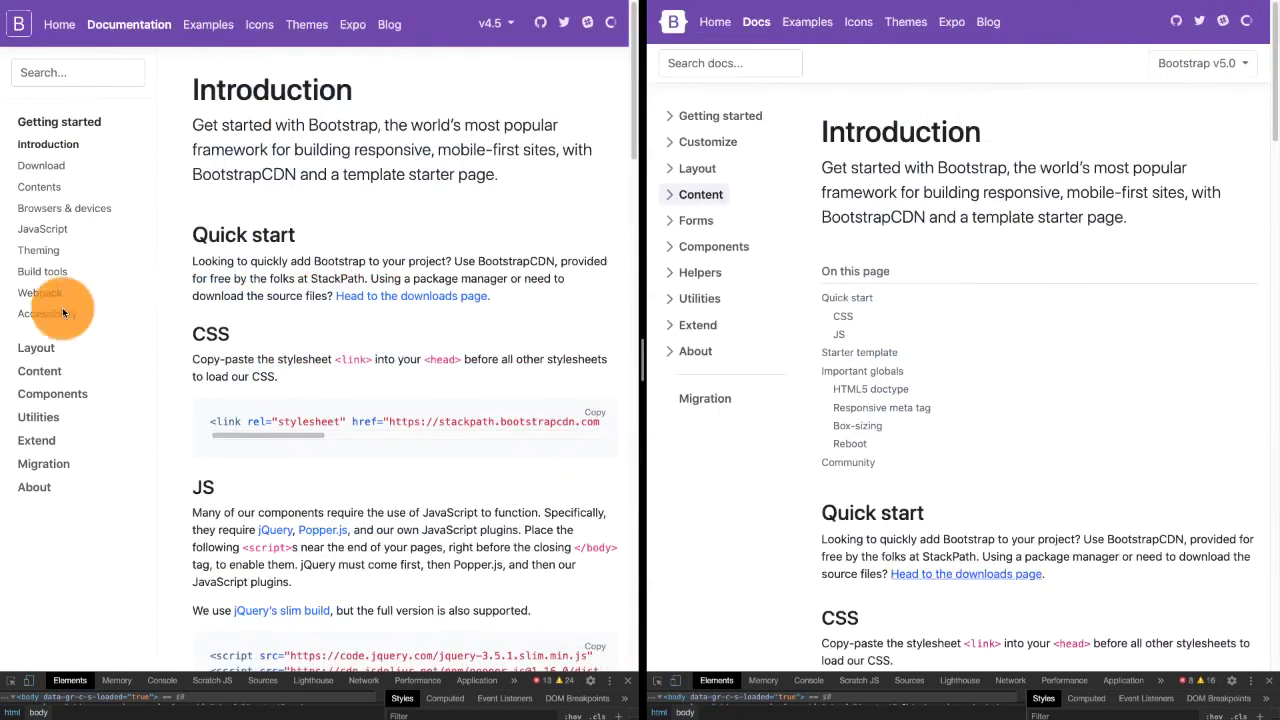
# - Open the Bootstrap 4.5 Typography page and select its h1 example heading
pyautogui.click(38, 371)
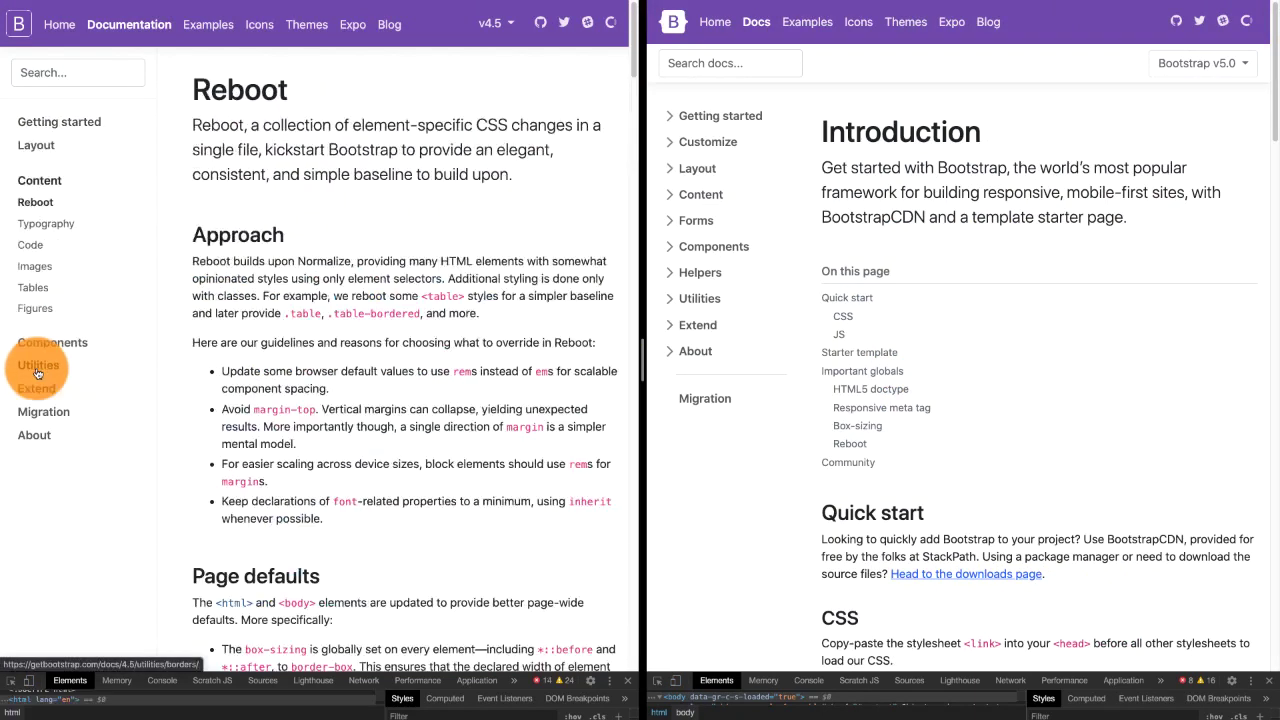
pyautogui.click(44, 224)
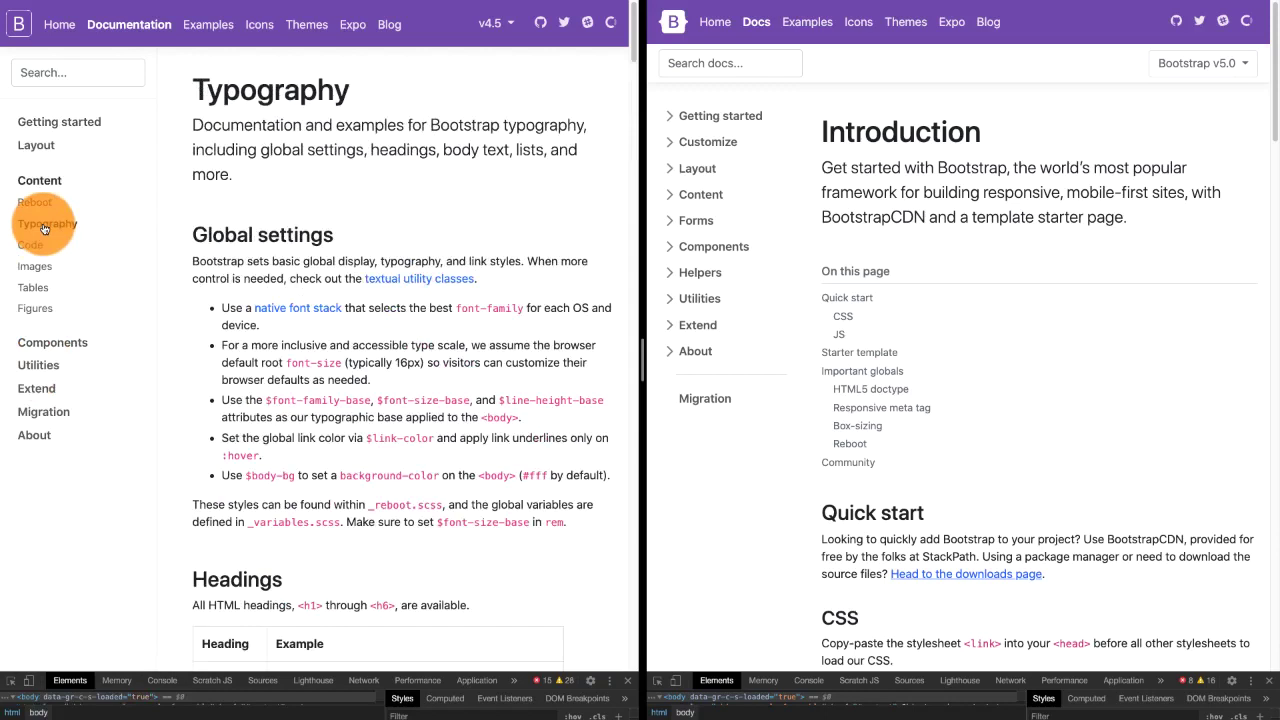
pyautogui.scroll(-3, 503, 352)
pyautogui.scroll(-3, 503, 352)
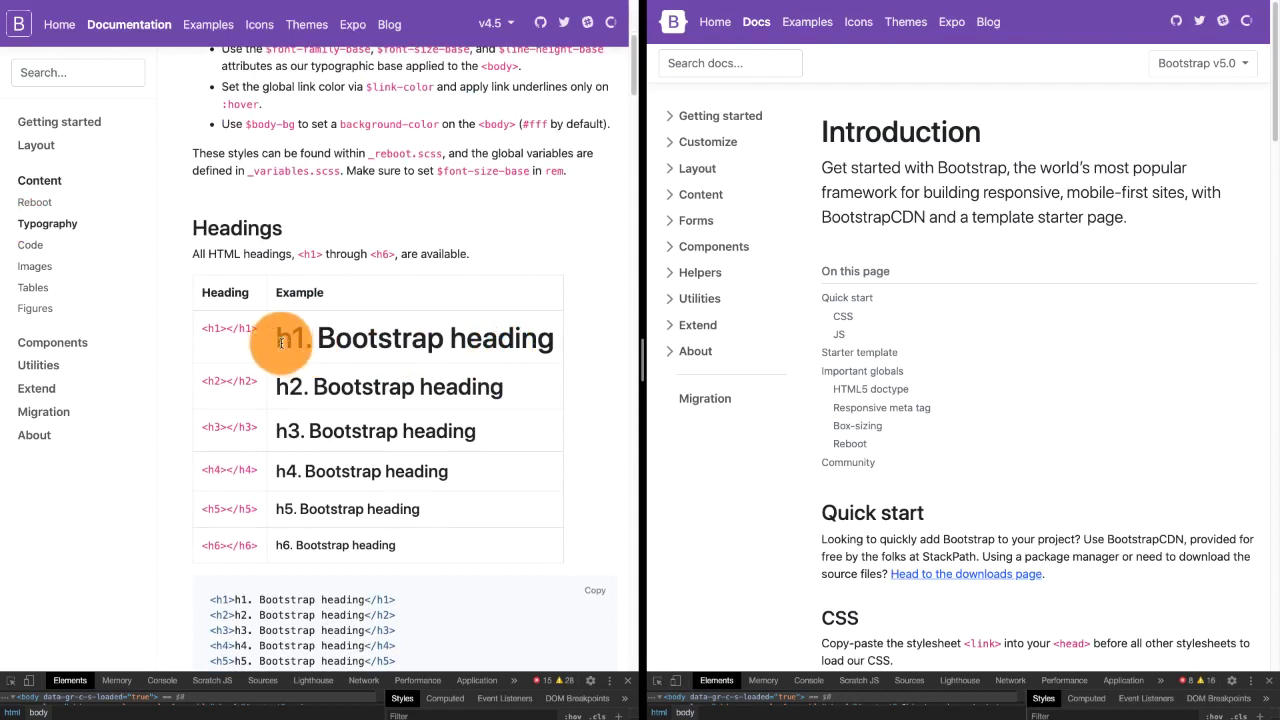
pyautogui.moveTo(276, 338); pyautogui.dragTo(554, 338)
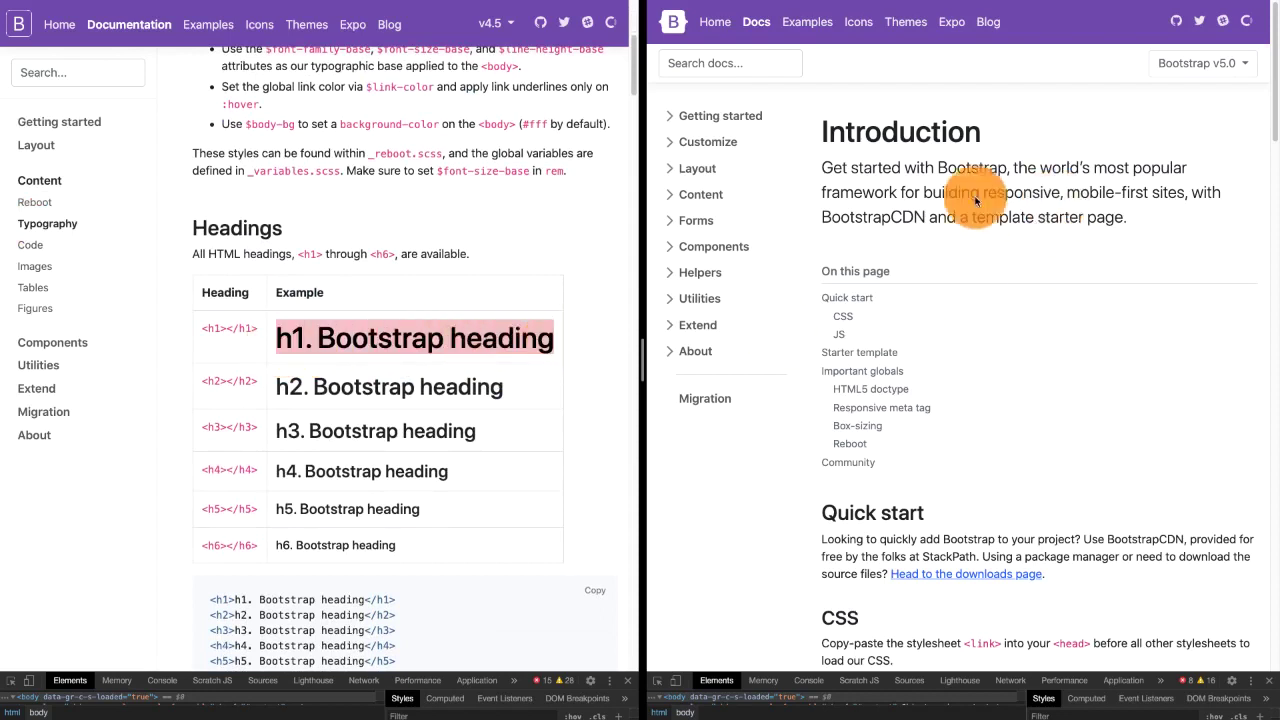
# - Open Bootstrap 5 Content > Typography and select its h1 example heading
pyautogui.click(695, 194)
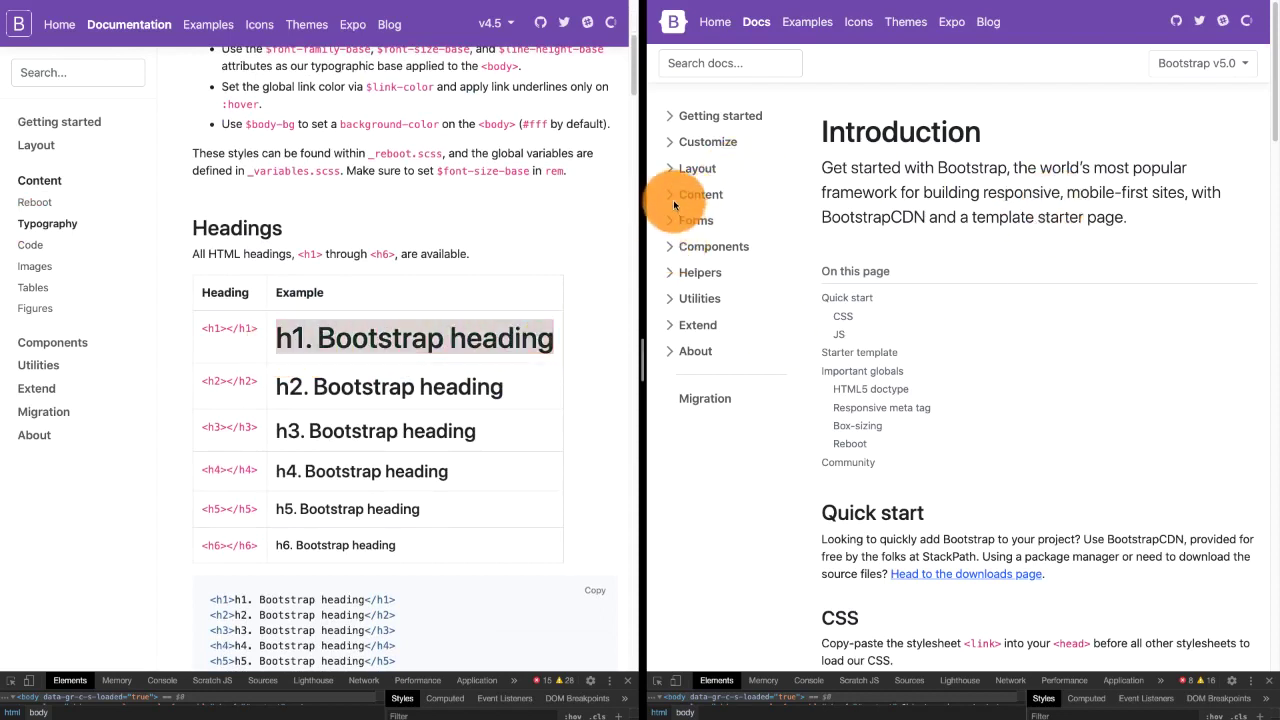
pyautogui.click(706, 238)
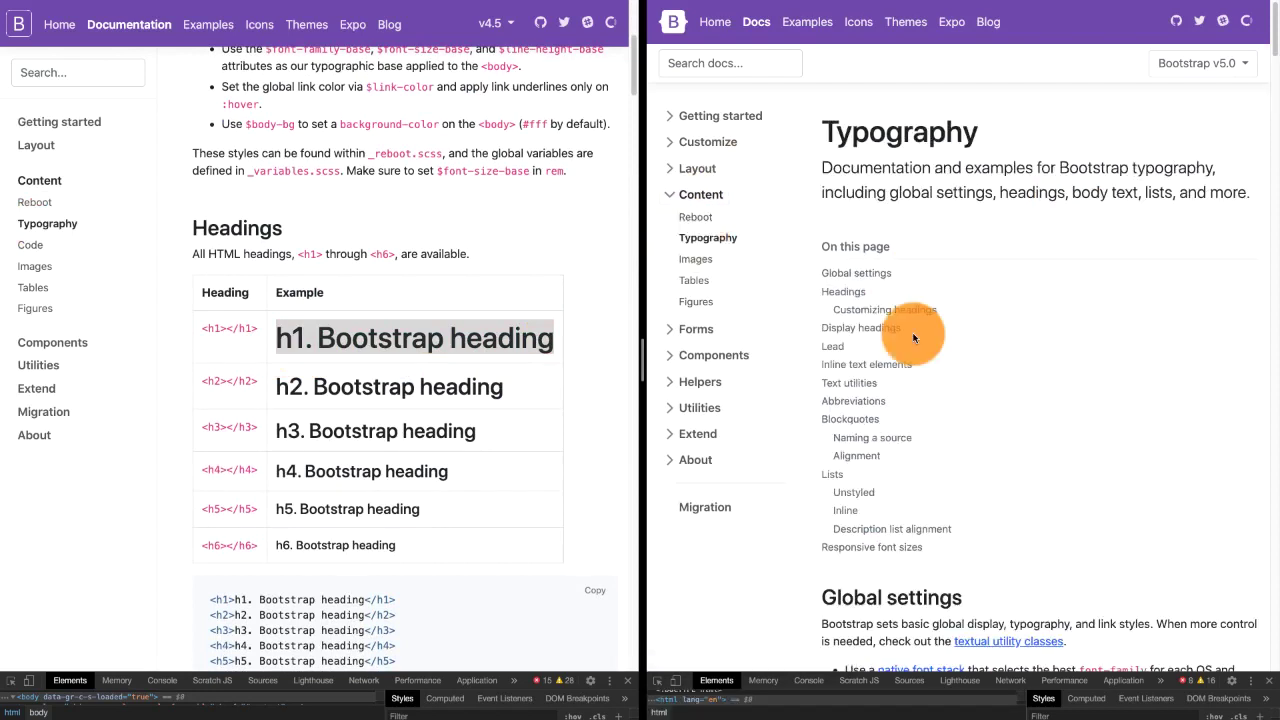
pyautogui.scroll(-5, 913, 338)
pyautogui.scroll(-3, 913, 338)
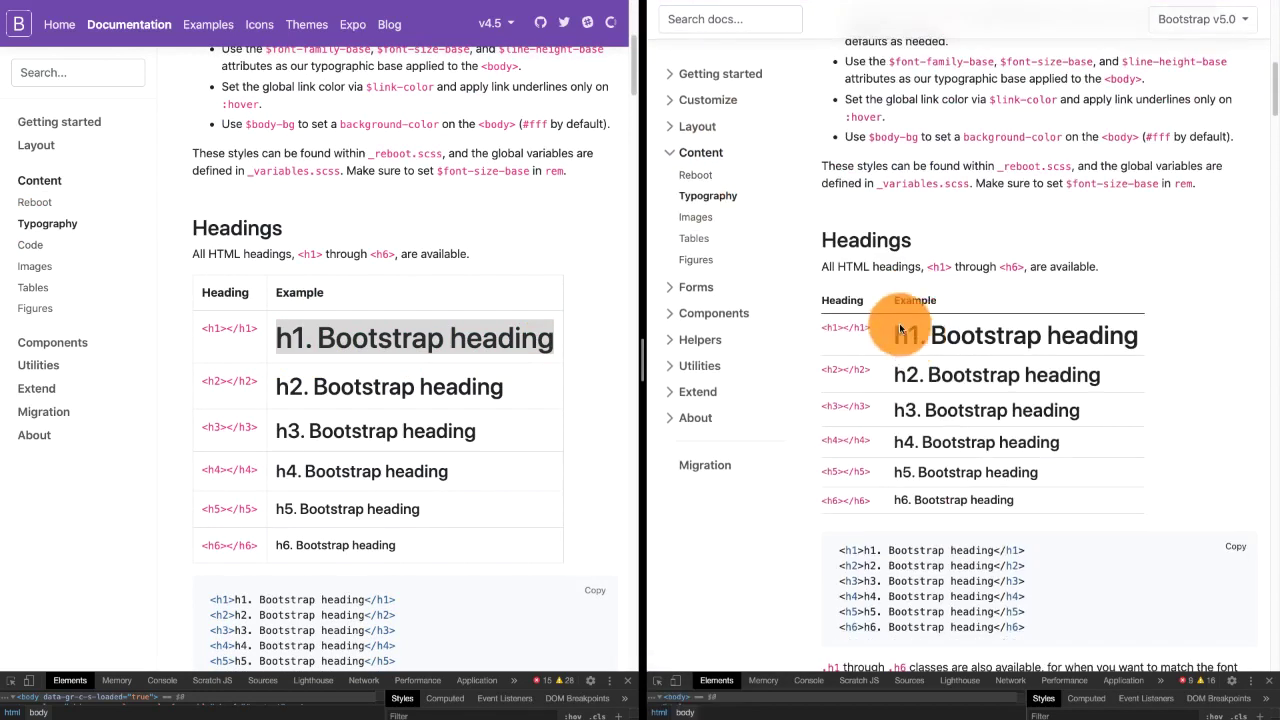
pyautogui.moveTo(895, 335); pyautogui.dragTo(1159, 349)
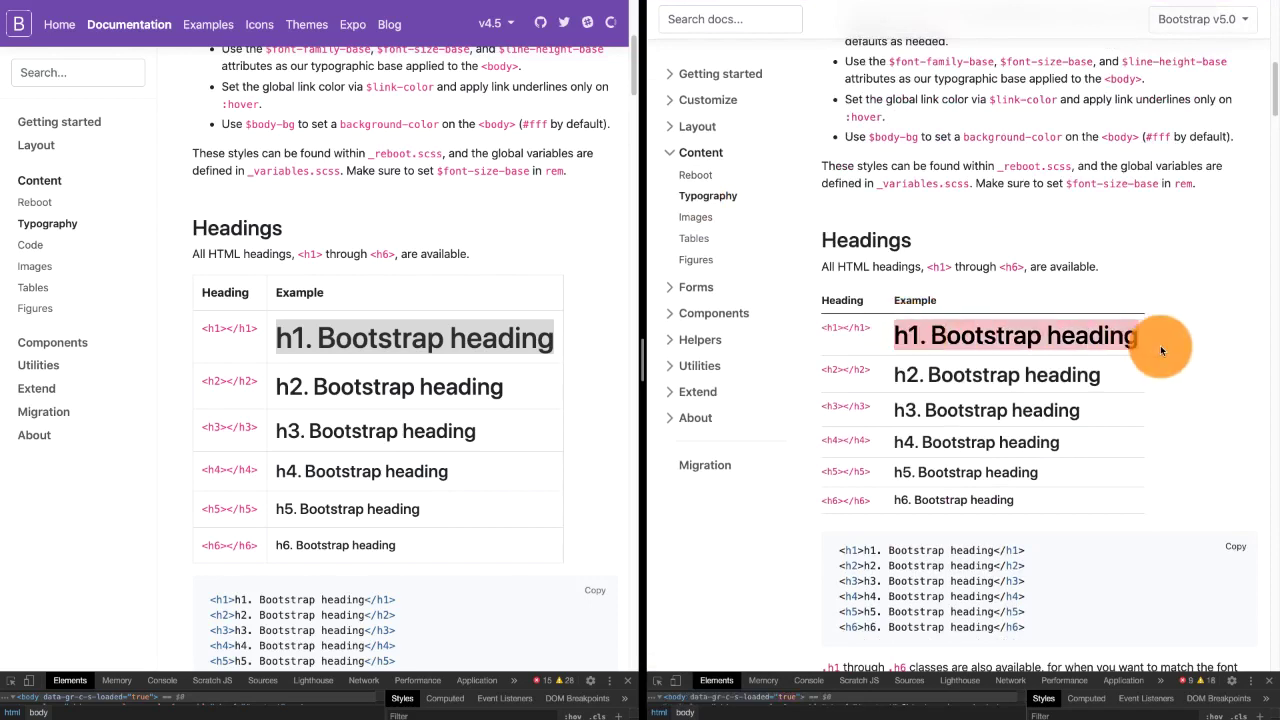
# - Show both the v4 and v5 Typography pages in 320px responsive device mode
pyautogui.click(28, 684)
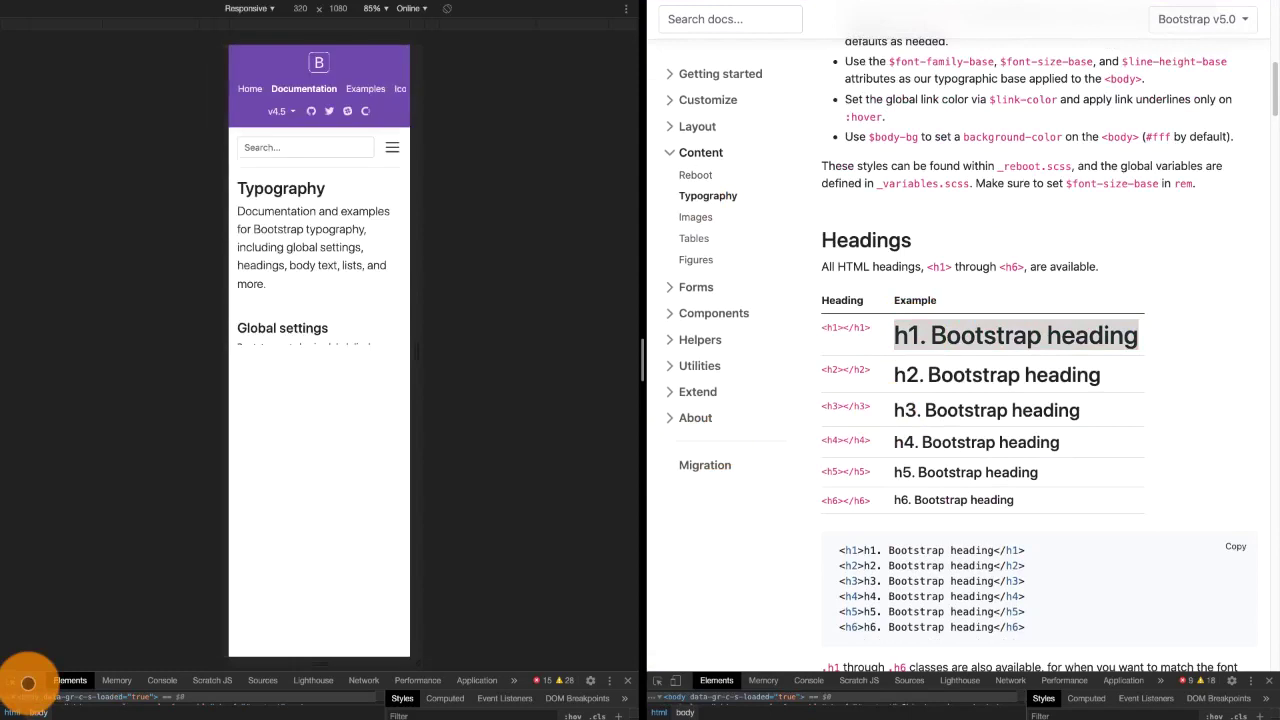
pyautogui.scroll(-3, 345, 475)
pyautogui.scroll(-2, 345, 475)
pyautogui.scroll(-3, 345, 475)
pyautogui.scroll(-2, 345, 475)
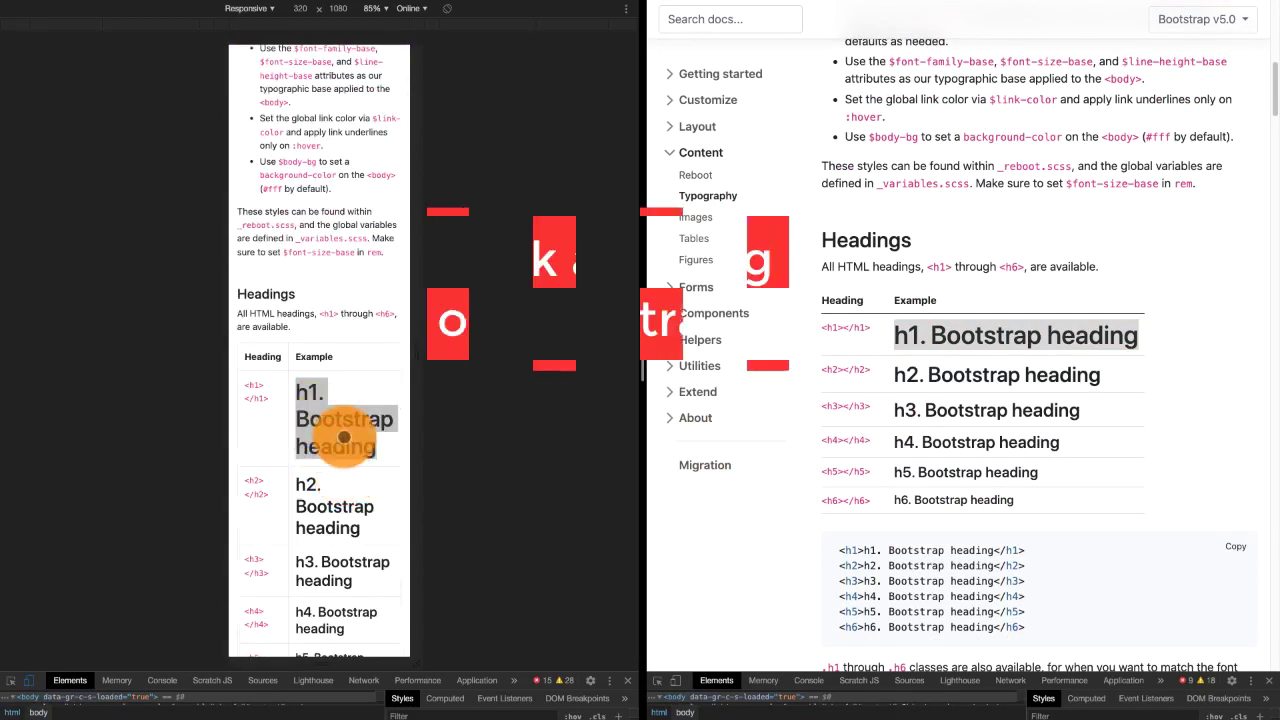
pyautogui.click(677, 686)
pyautogui.scroll(-5, 820, 545)
pyautogui.scroll(-3, 935, 452)
pyautogui.scroll(-5, 935, 452)
pyautogui.scroll(-5, 935, 452)
pyautogui.scroll(-2, 935, 452)
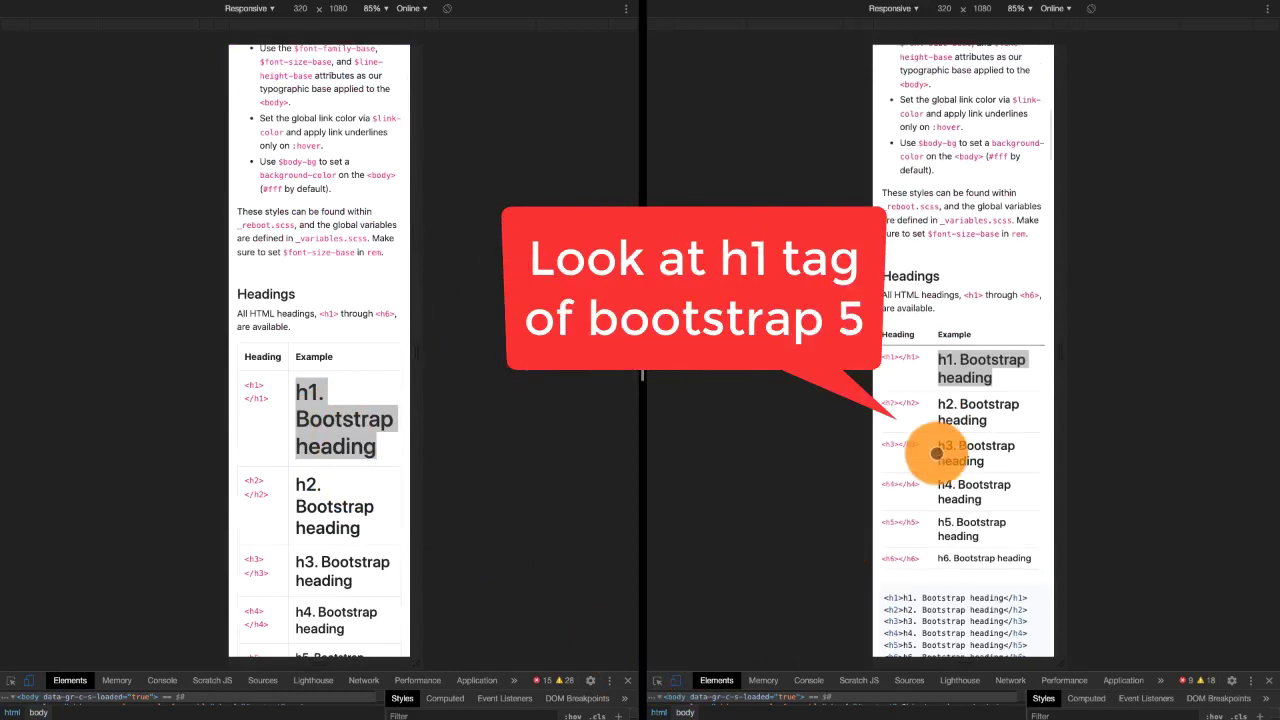
pyautogui.scroll(1, 937, 452)
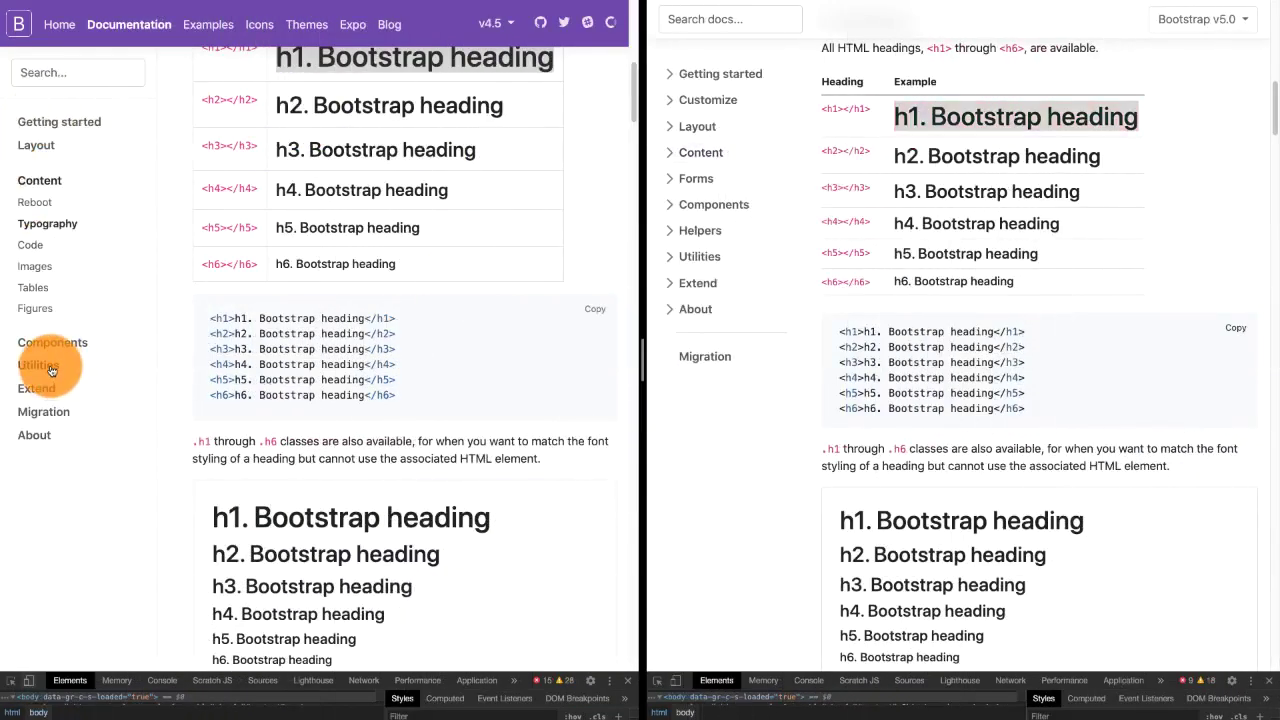
# - Open Utilities > Borders in both the Bootstrap 4 and Bootstrap 5 docs
pyautogui.click(40, 365)
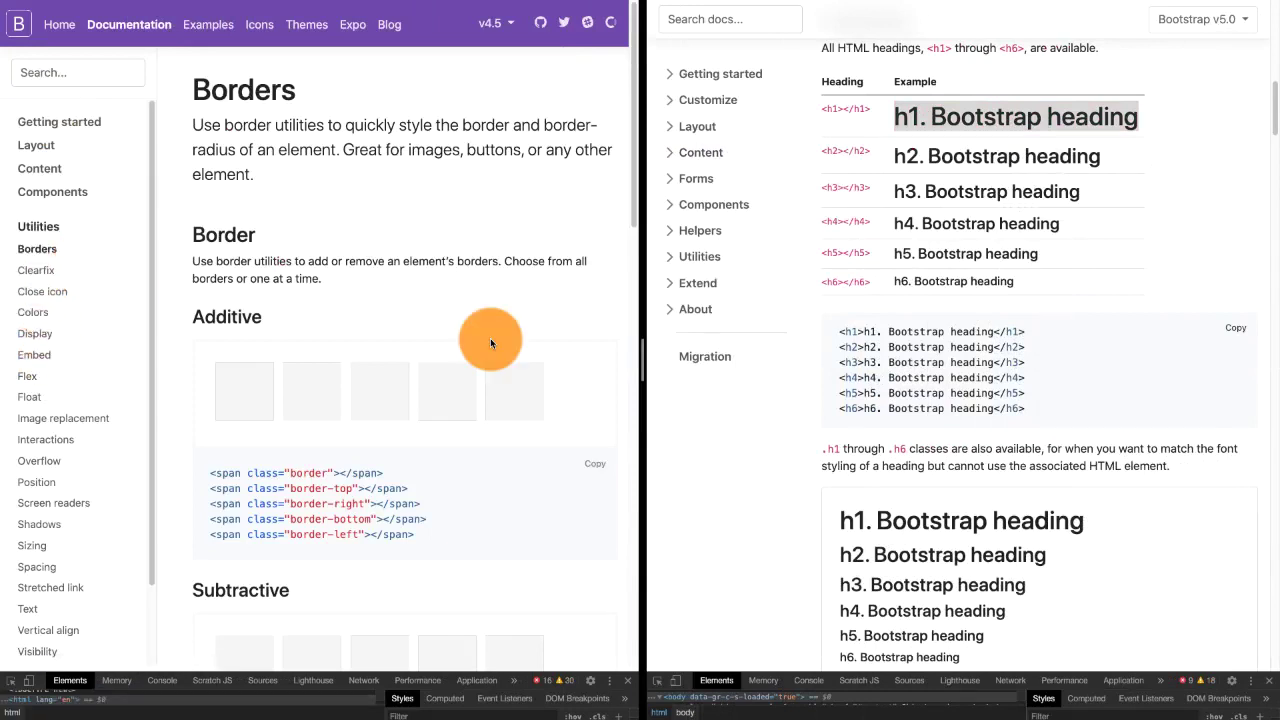
pyautogui.click(708, 256)
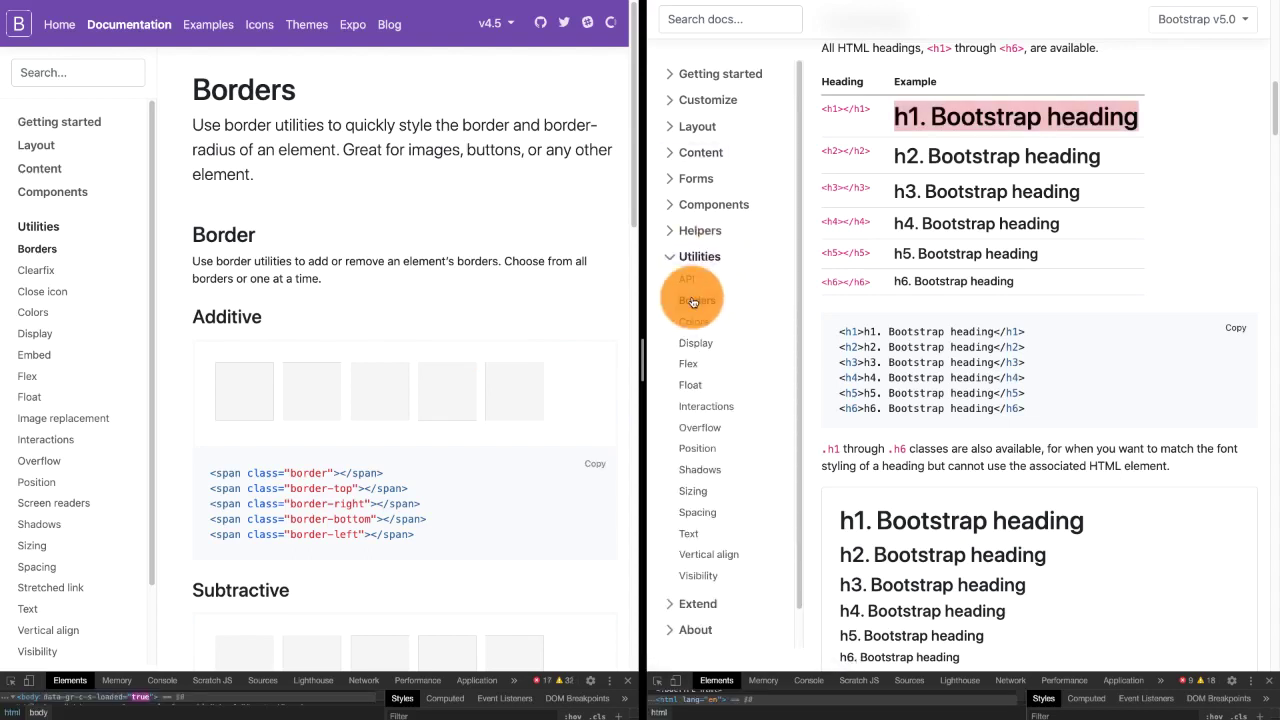
pyautogui.click(692, 300)
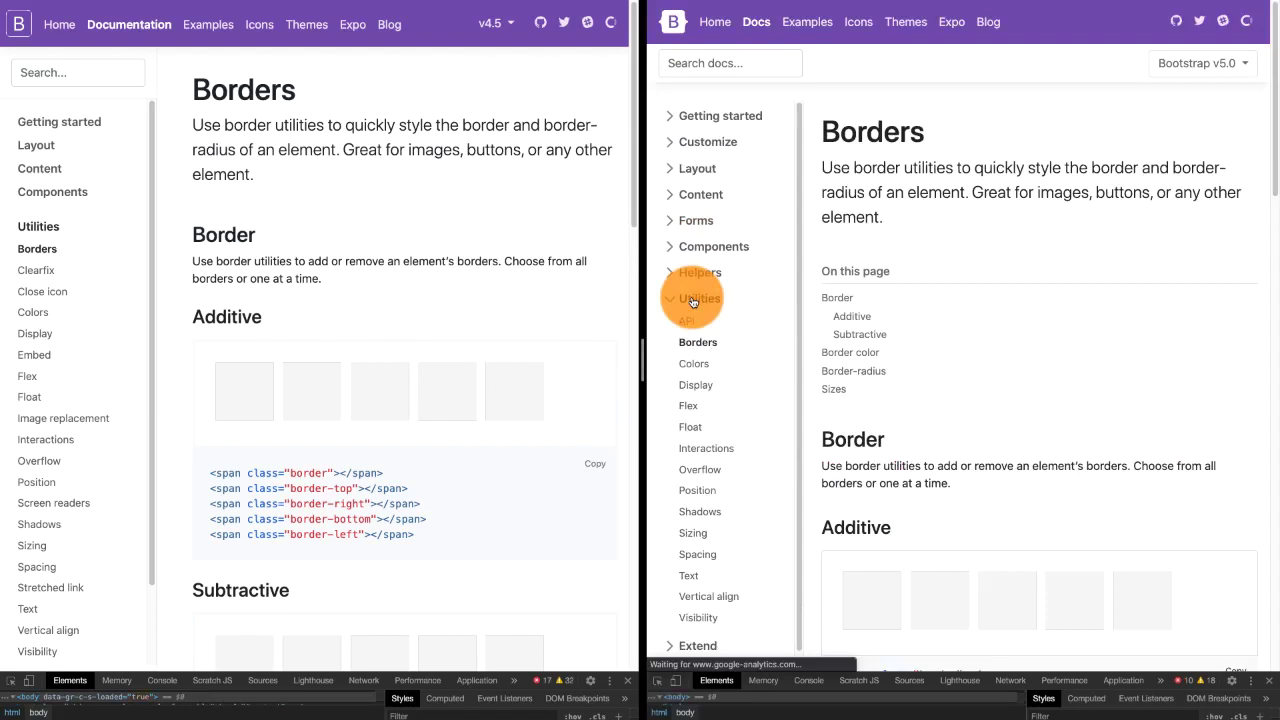
pyautogui.scroll(-3, 923, 442)
pyautogui.scroll(-3, 923, 442)
pyautogui.scroll(-3, 923, 442)
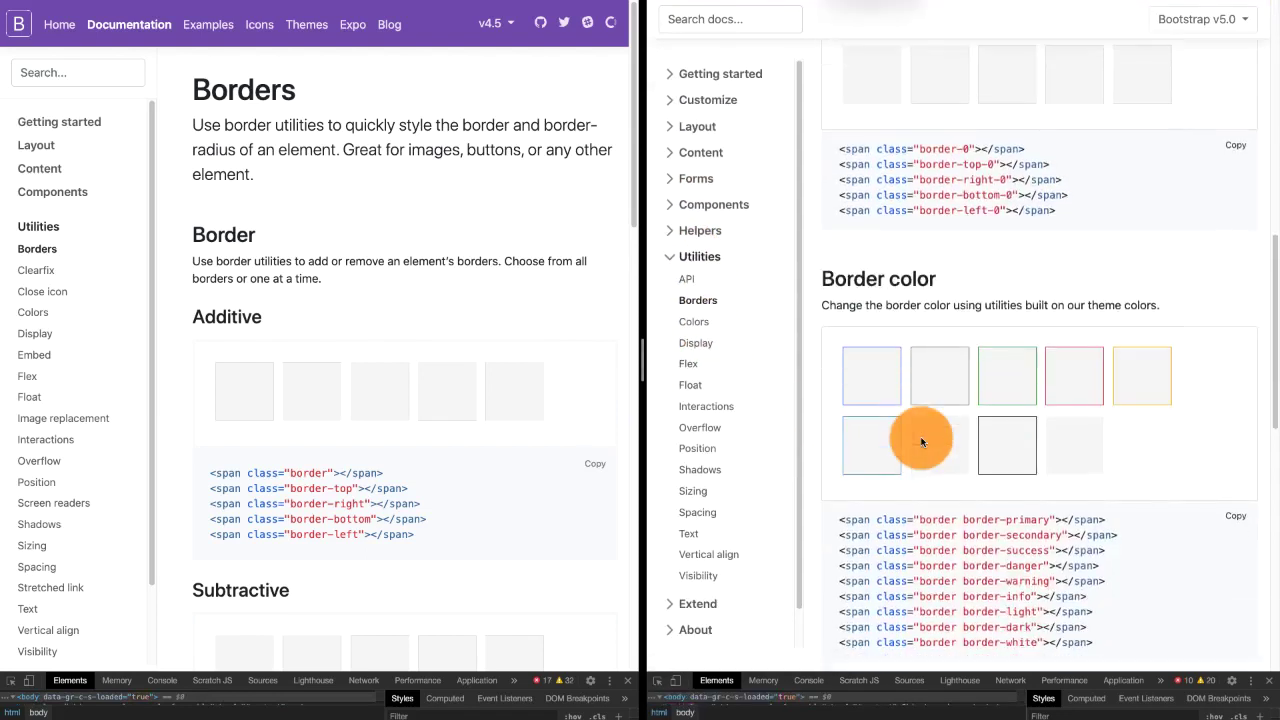
pyautogui.scroll(-5, 923, 442)
pyautogui.scroll(-5, 441, 432)
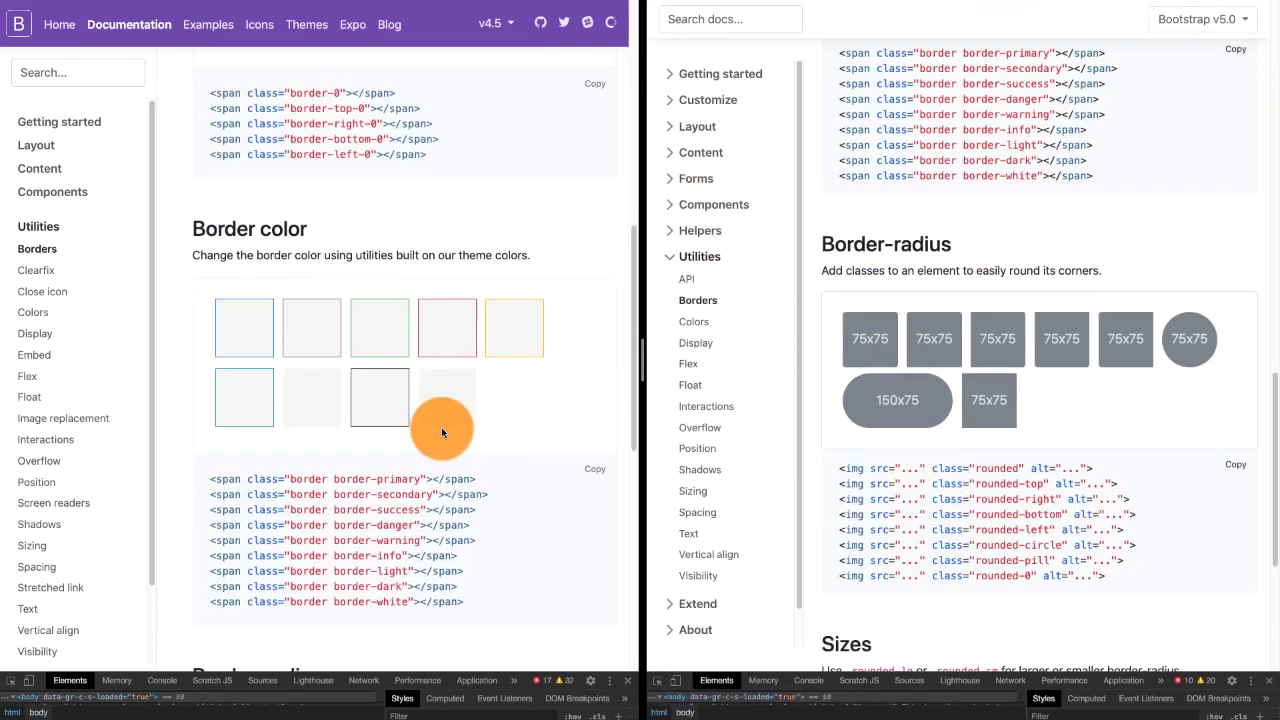
pyautogui.scroll(-4, 441, 432)
pyautogui.scroll(-2, 441, 432)
pyautogui.scroll(-2, 441, 432)
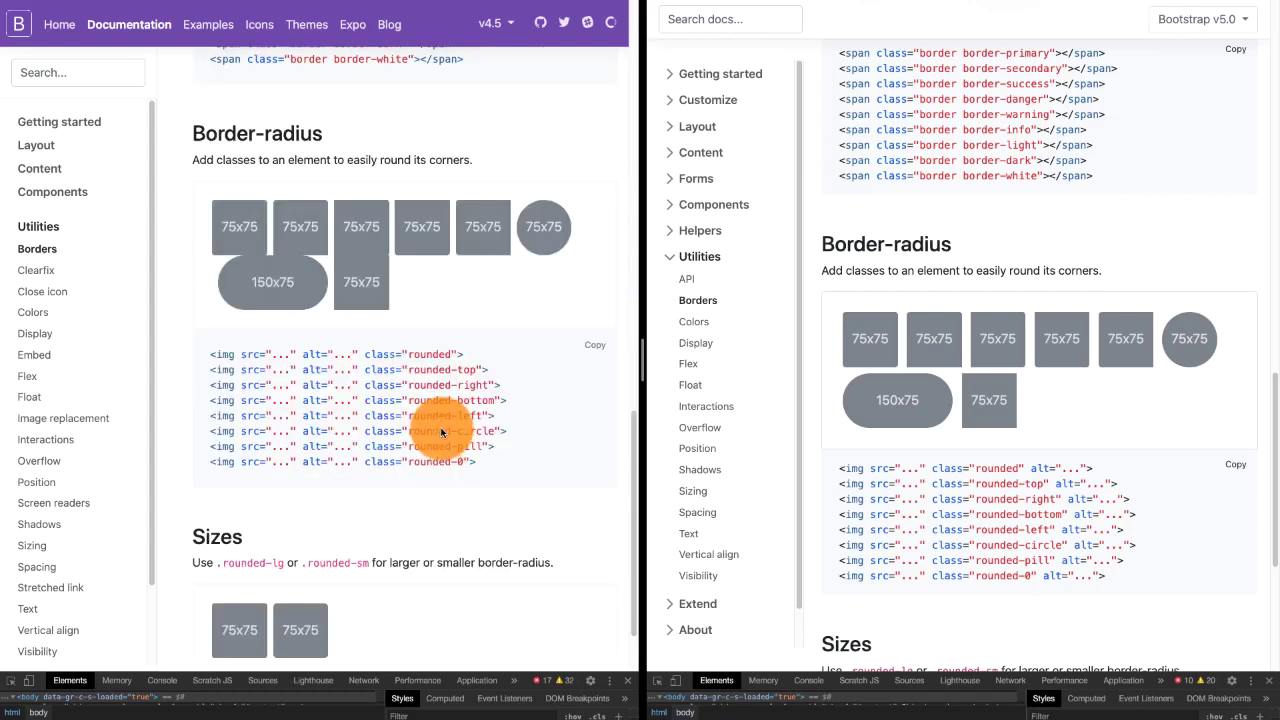
pyautogui.scroll(3, 290, 299)
pyautogui.scroll(1, 290, 299)
pyautogui.scroll(-1, 292, 303)
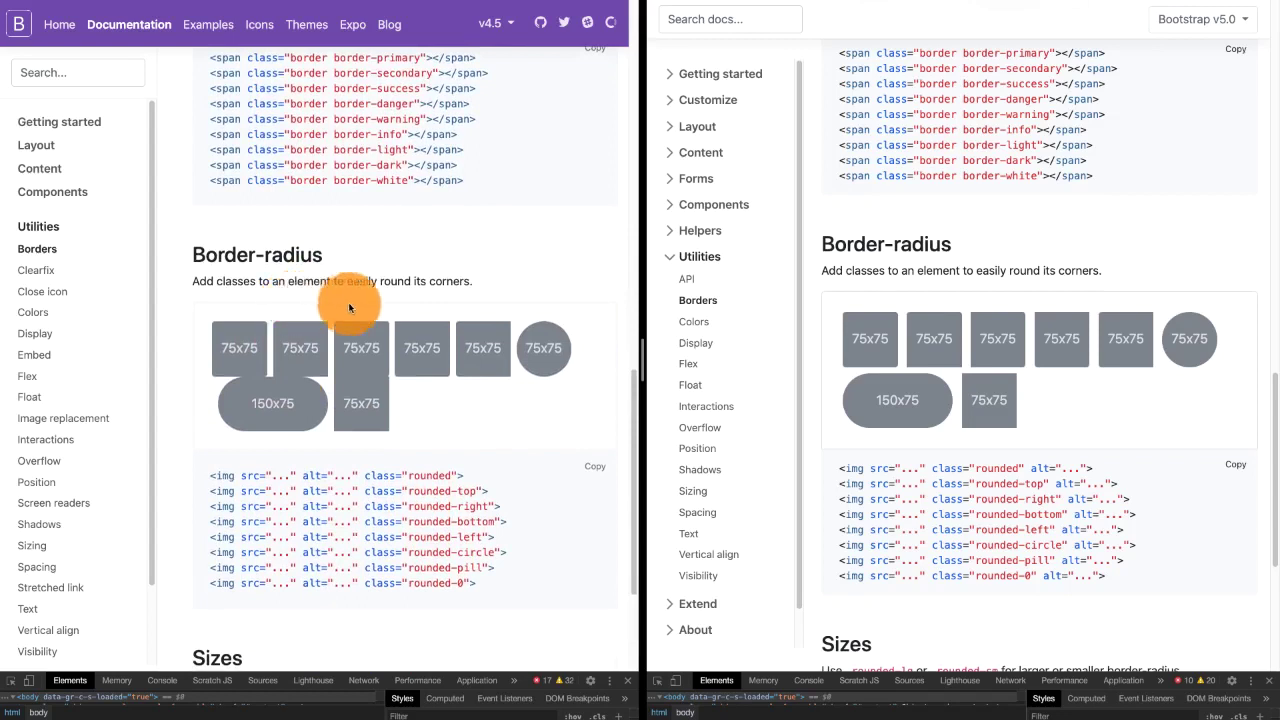
# - Show both Borders pages at 320px mobile width to compare border-radius sizes
pyautogui.click(28, 684)
pyautogui.scroll(-5, 348, 529)
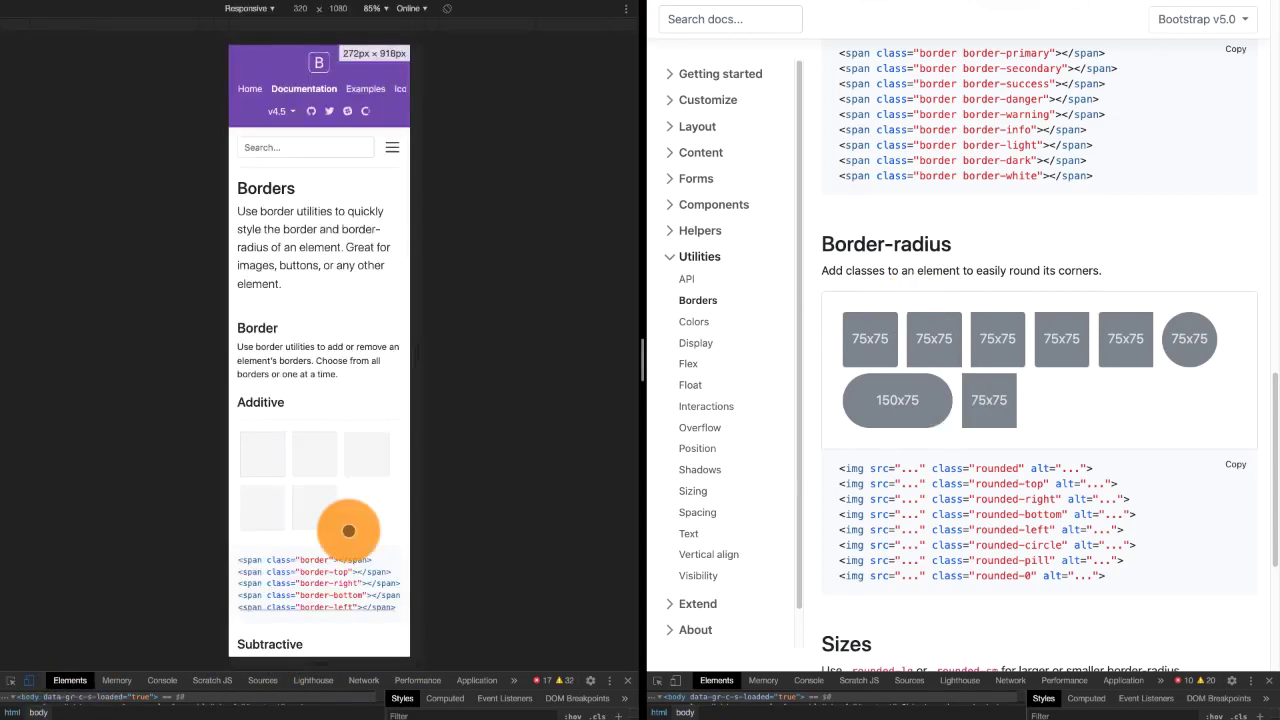
pyautogui.scroll(-3, 348, 529)
pyautogui.scroll(-5, 348, 529)
pyautogui.scroll(-3, 348, 529)
pyautogui.scroll(-1, 348, 529)
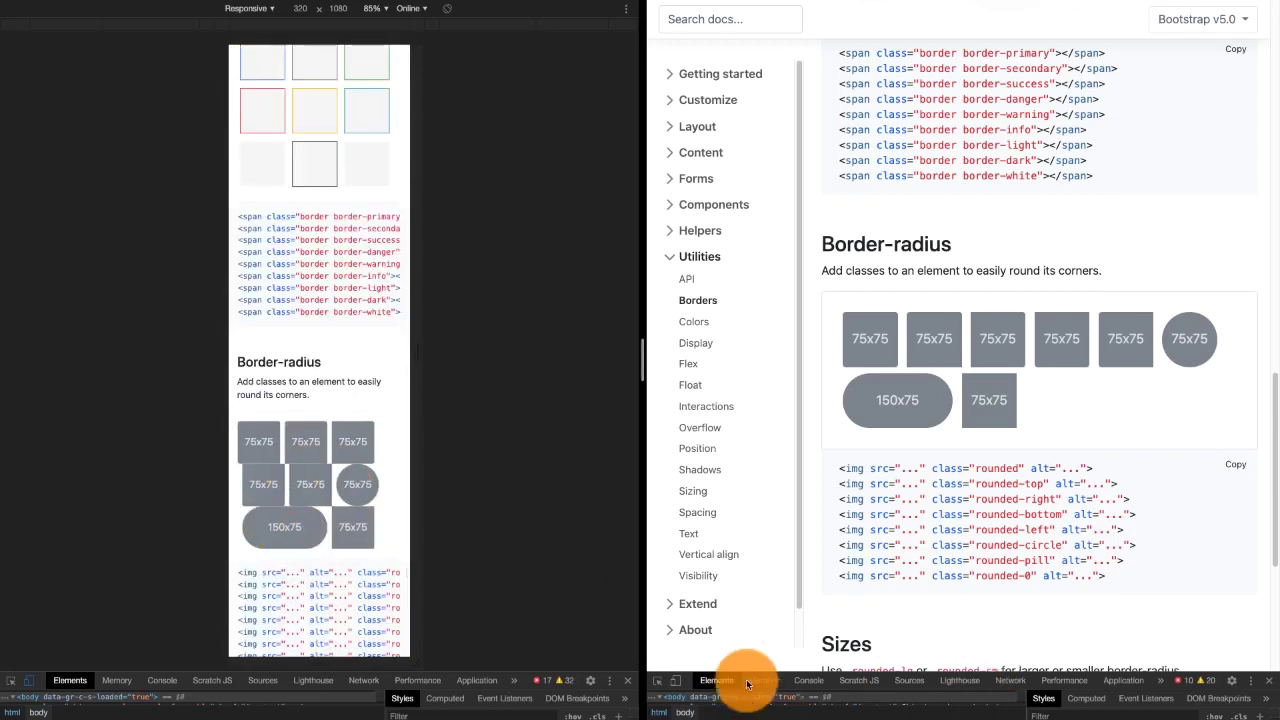
pyautogui.click(677, 684)
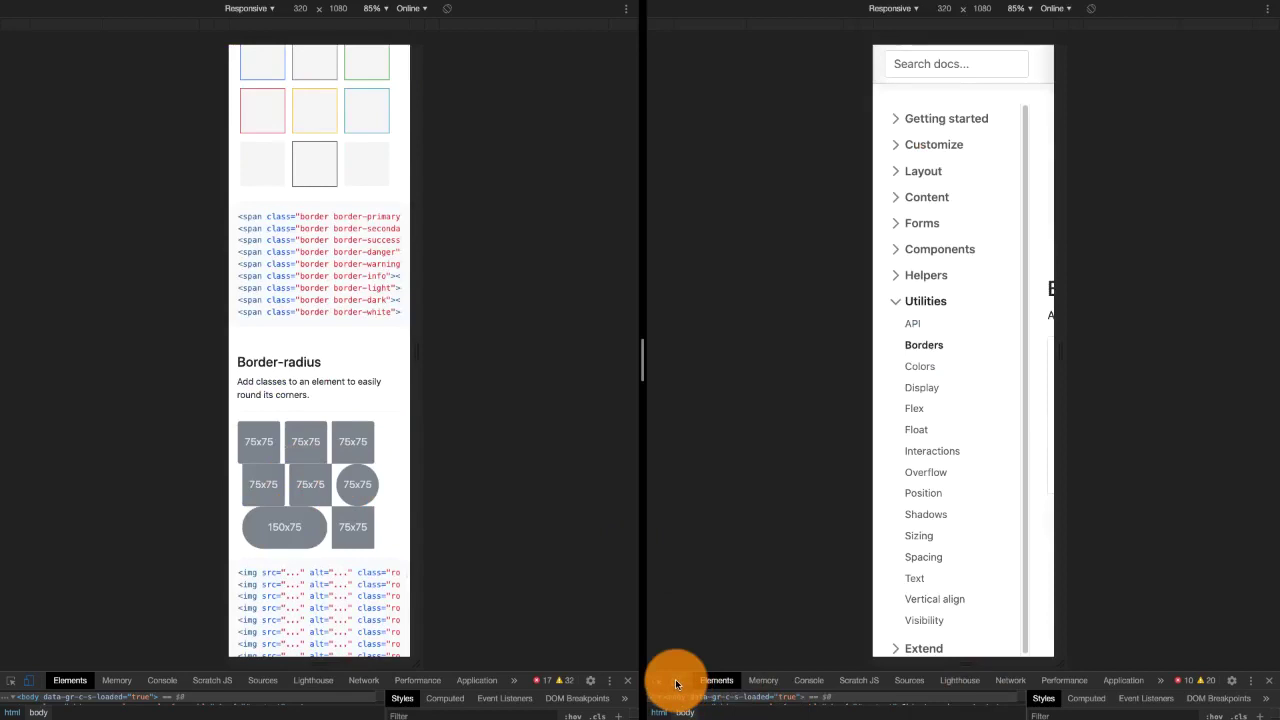
pyautogui.scroll(-5, 990, 560)
pyautogui.scroll(-5, 987, 572)
pyautogui.scroll(-4, 987, 572)
pyautogui.scroll(-3, 987, 572)
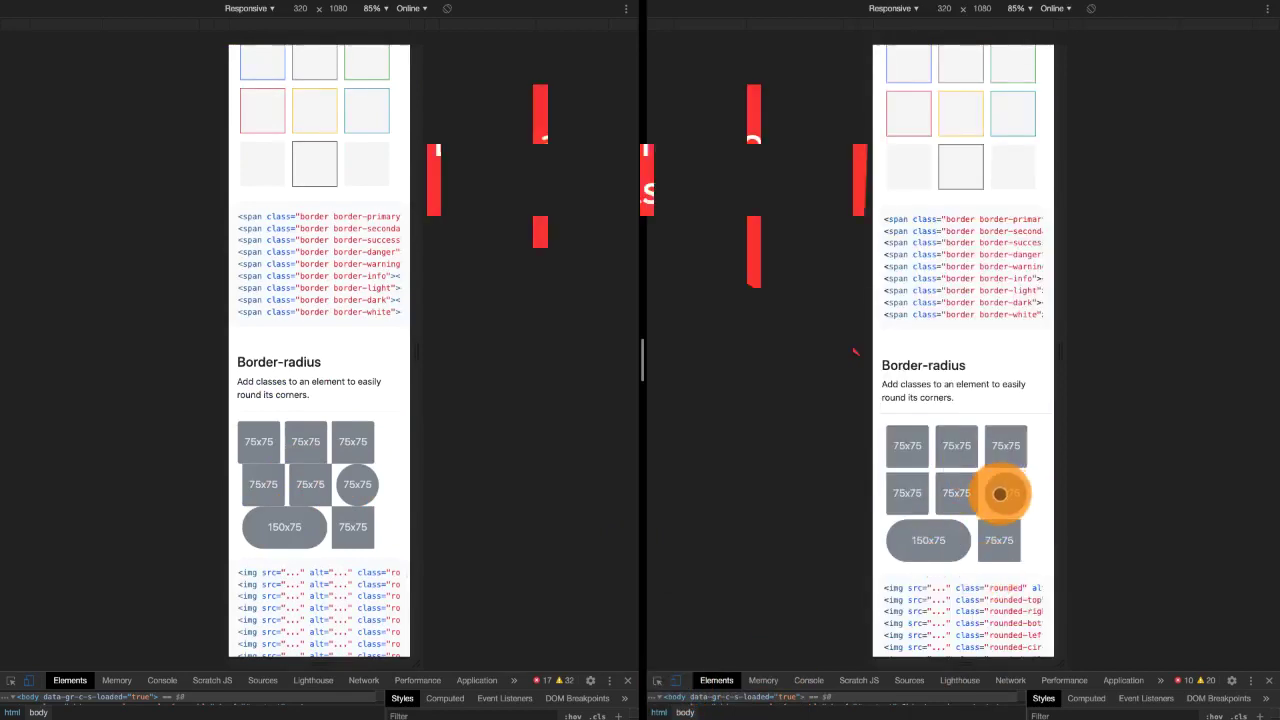
pyautogui.scroll(-3, 1003, 490)
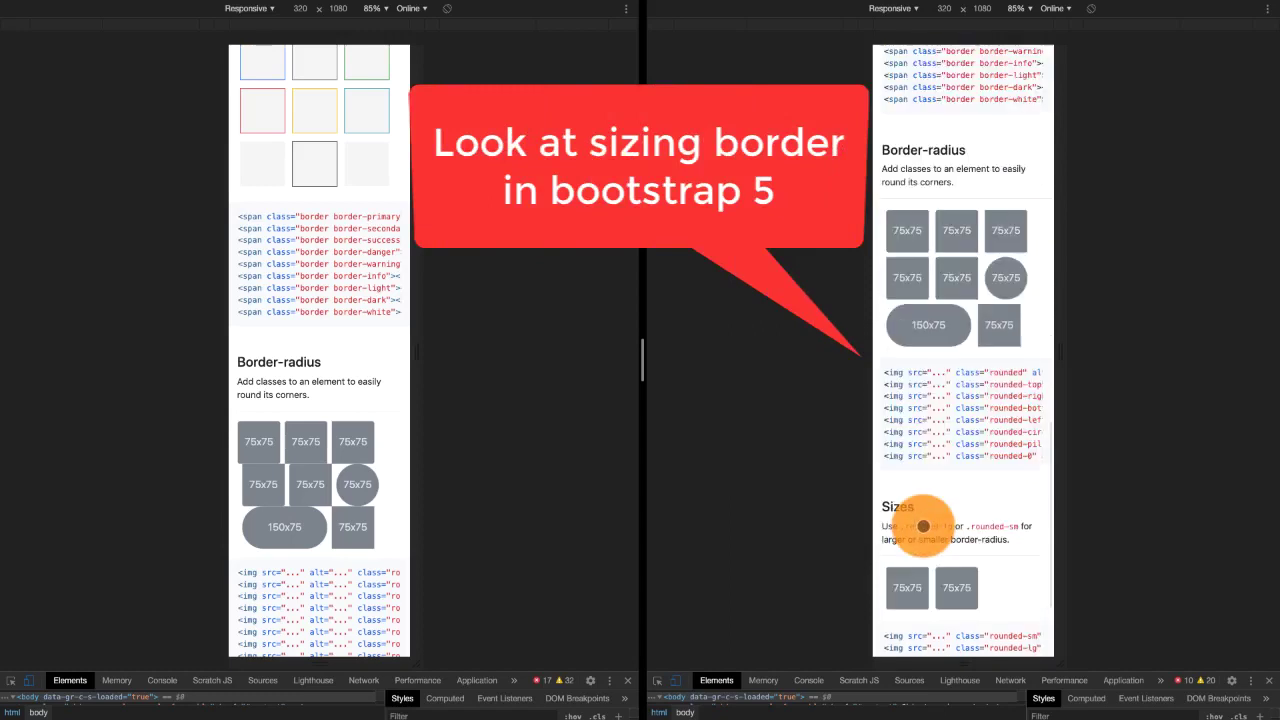
pyautogui.scroll(-2, 930, 520)
pyautogui.scroll(-5, 353, 598)
pyautogui.scroll(-3, 910, 598)
pyautogui.scroll(-4, 910, 598)
pyautogui.scroll(4, 910, 598)
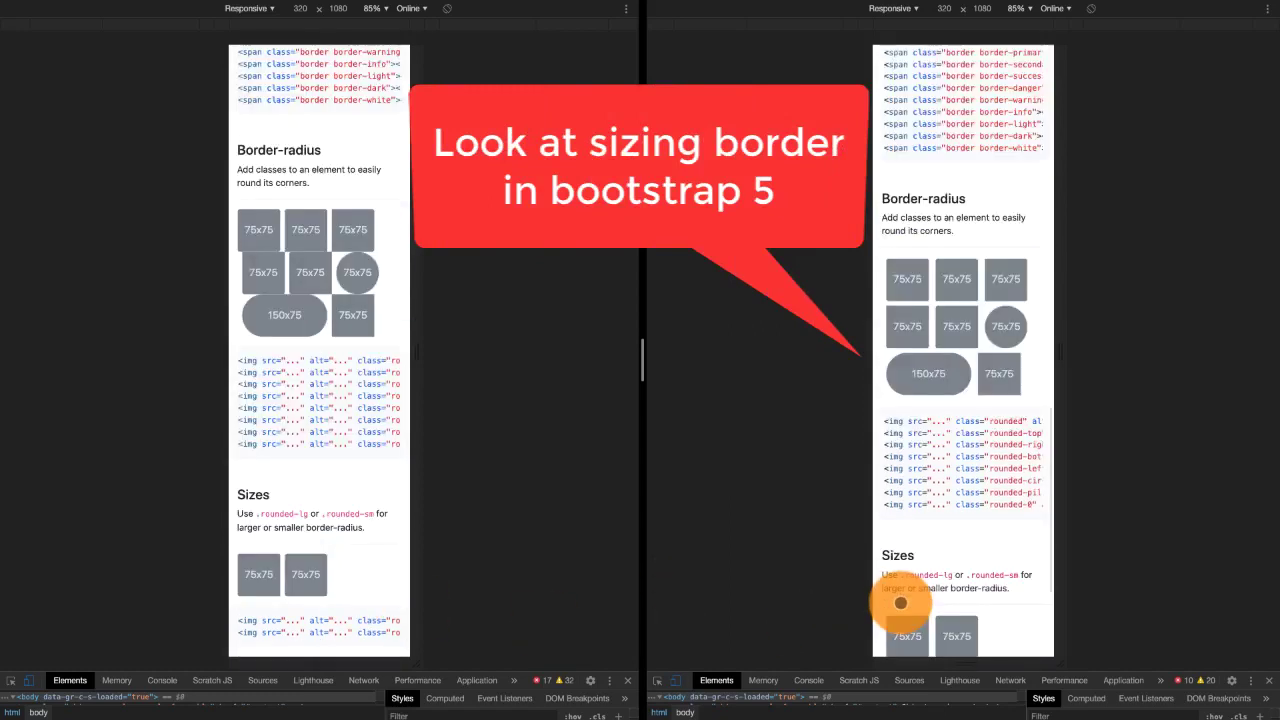
pyautogui.scroll(2, 905, 600)
pyautogui.scroll(-3, 900, 601)
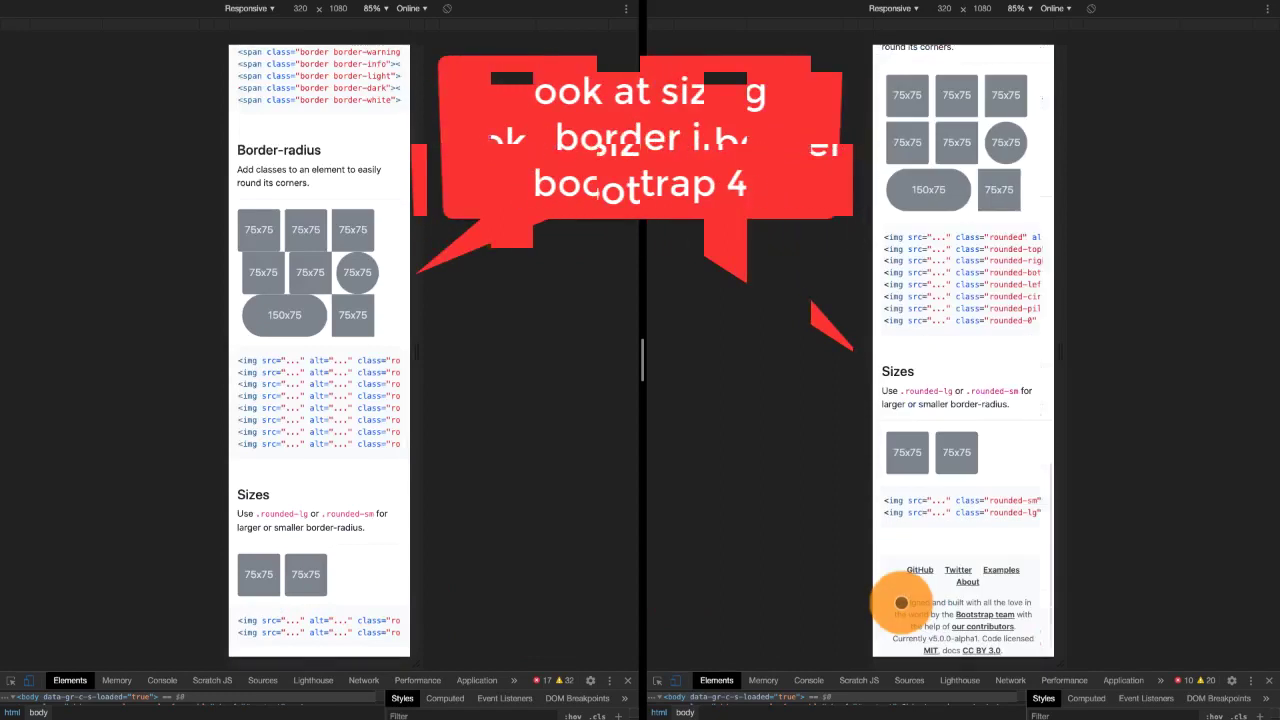
pyautogui.scroll(4, 900, 601)
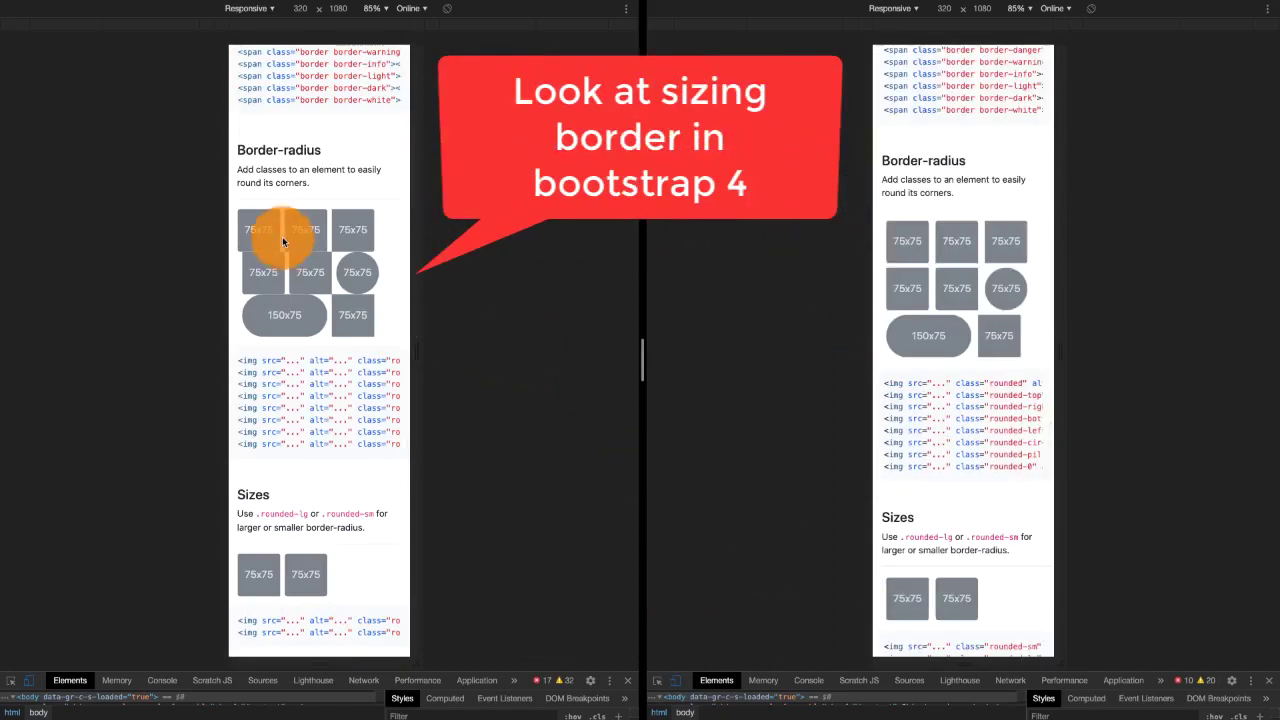